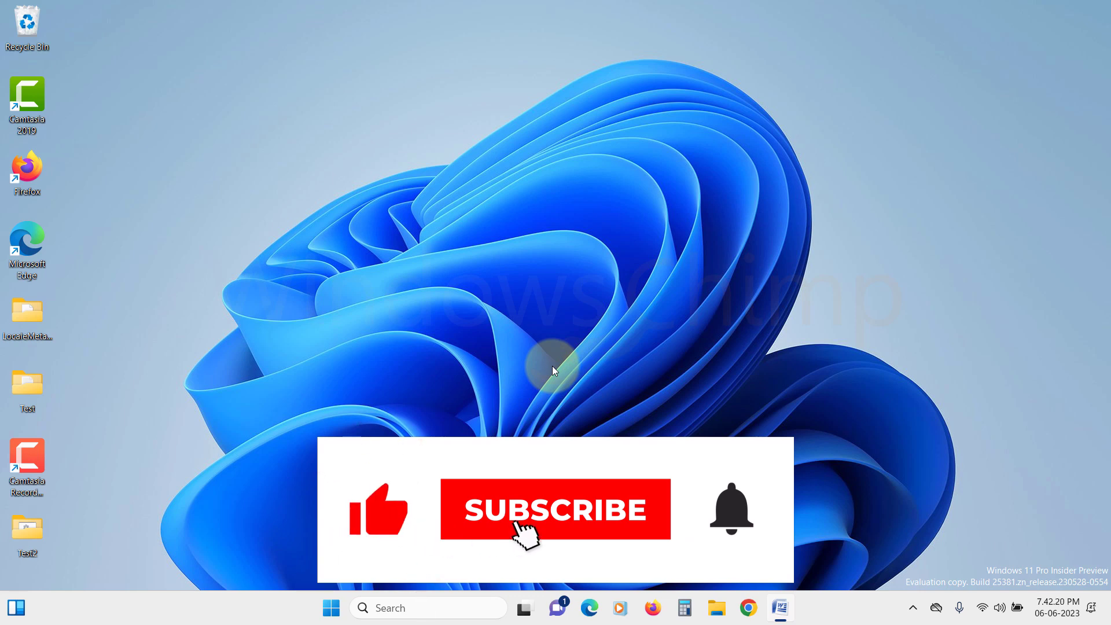
Launch the Audio troubleshooter from Settings' Troubleshoot > Other troubleshooters list.
click(331, 608)
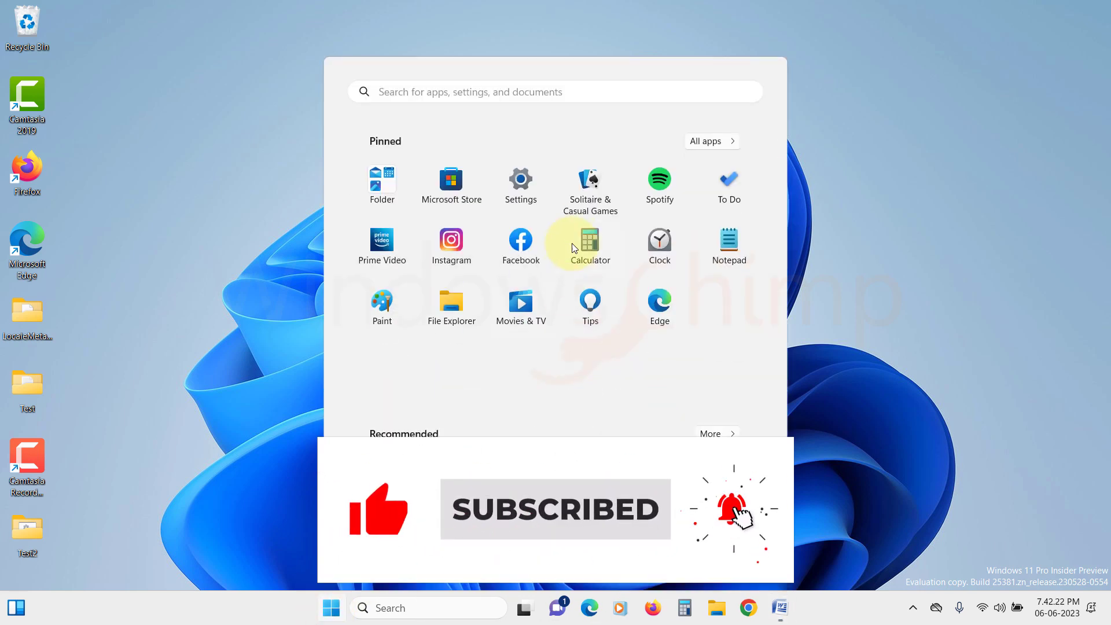
click(542, 193)
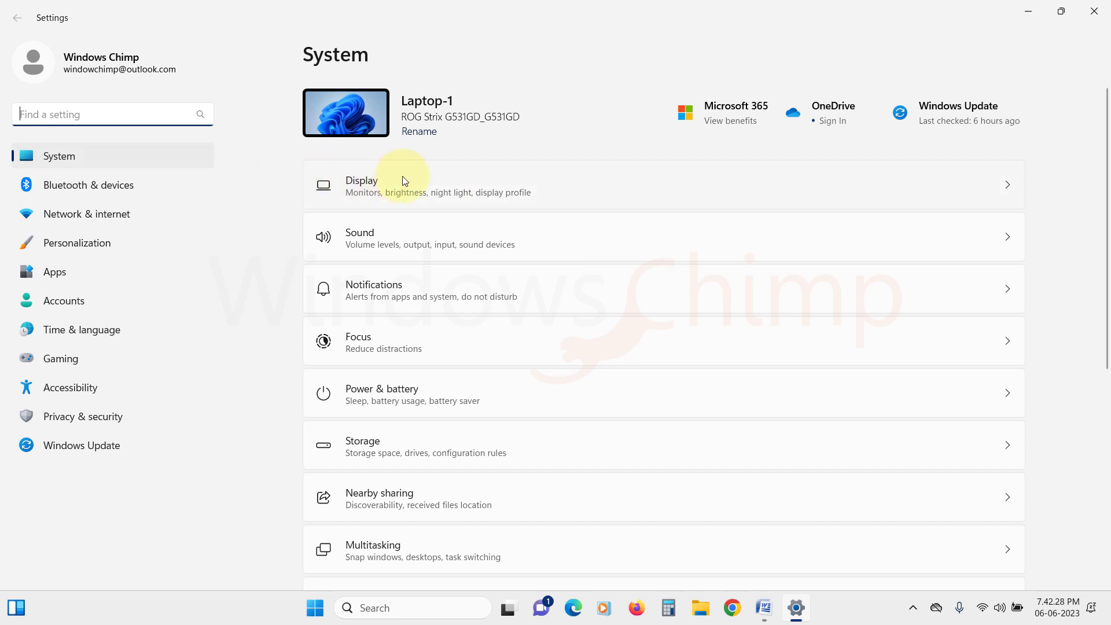
scroll(471, 308, down, 4)
click(396, 430)
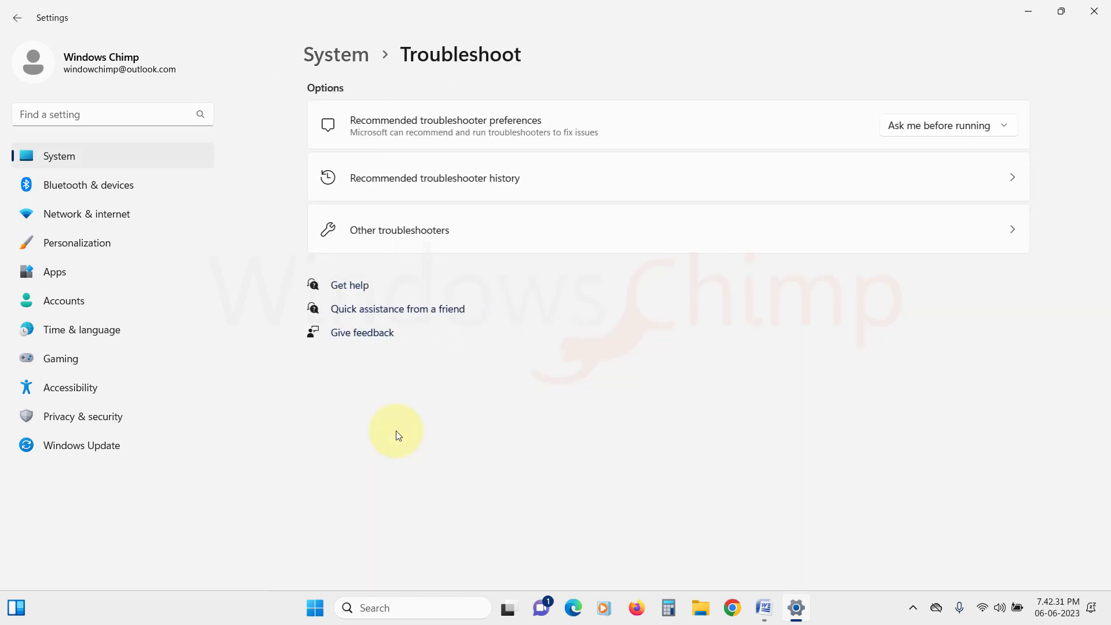
click(415, 239)
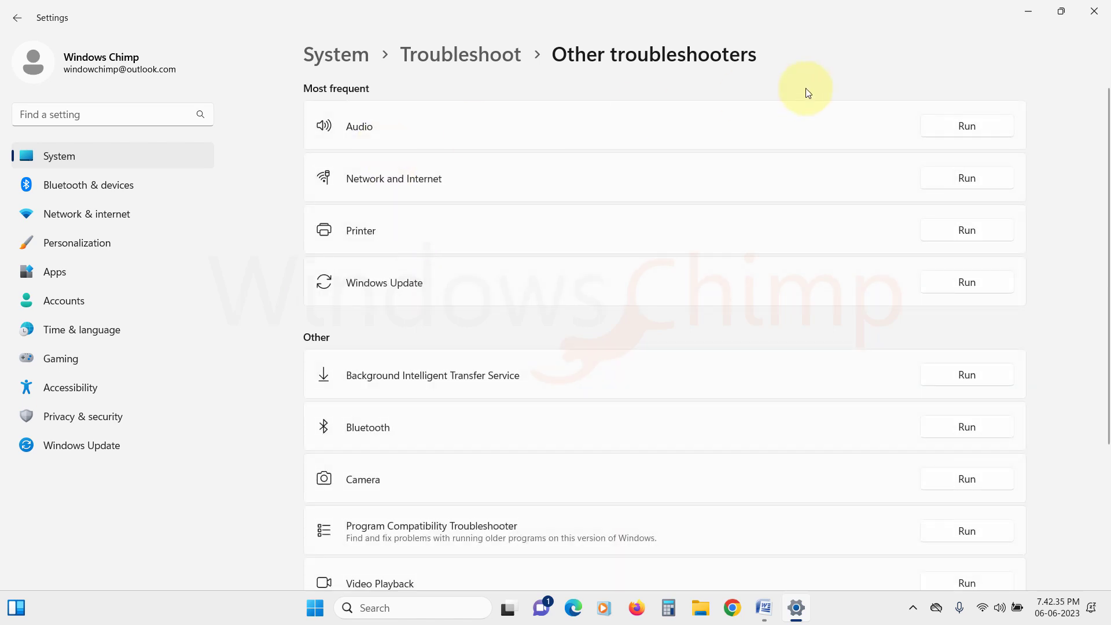
click(947, 128)
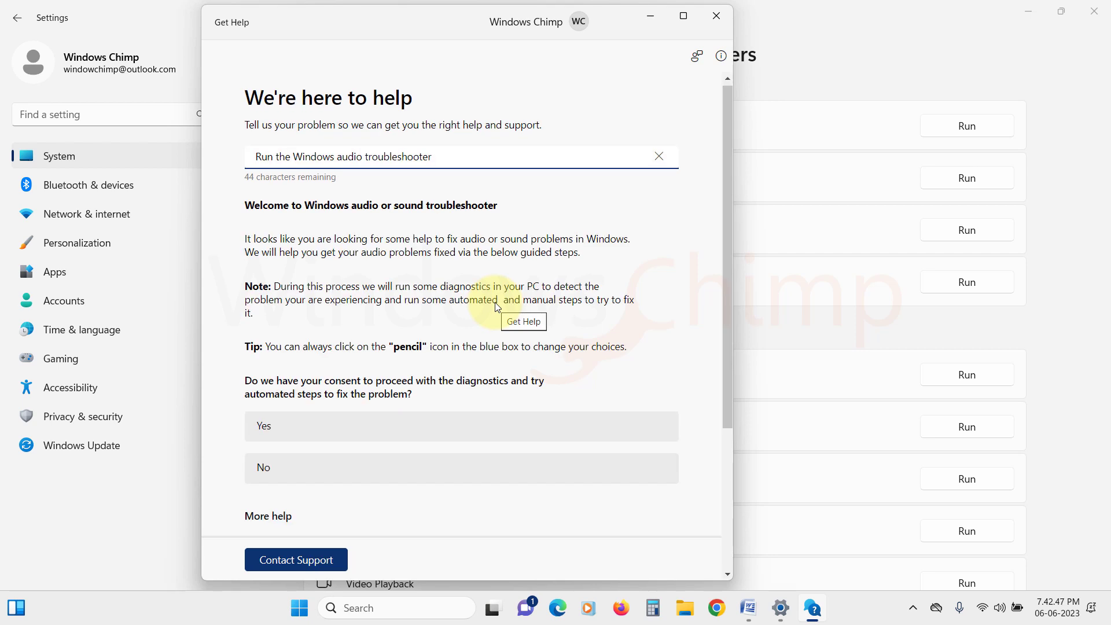
Allow the audio diagnostics to run and report that the test beep was not heard.
click(280, 427)
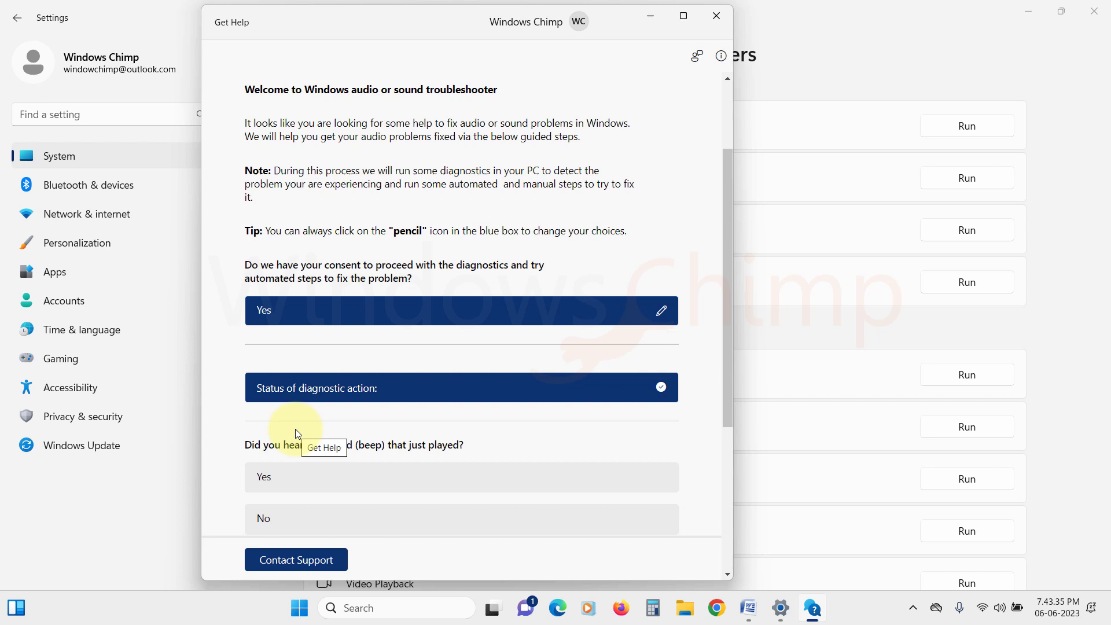
scroll(296, 431, down, 3)
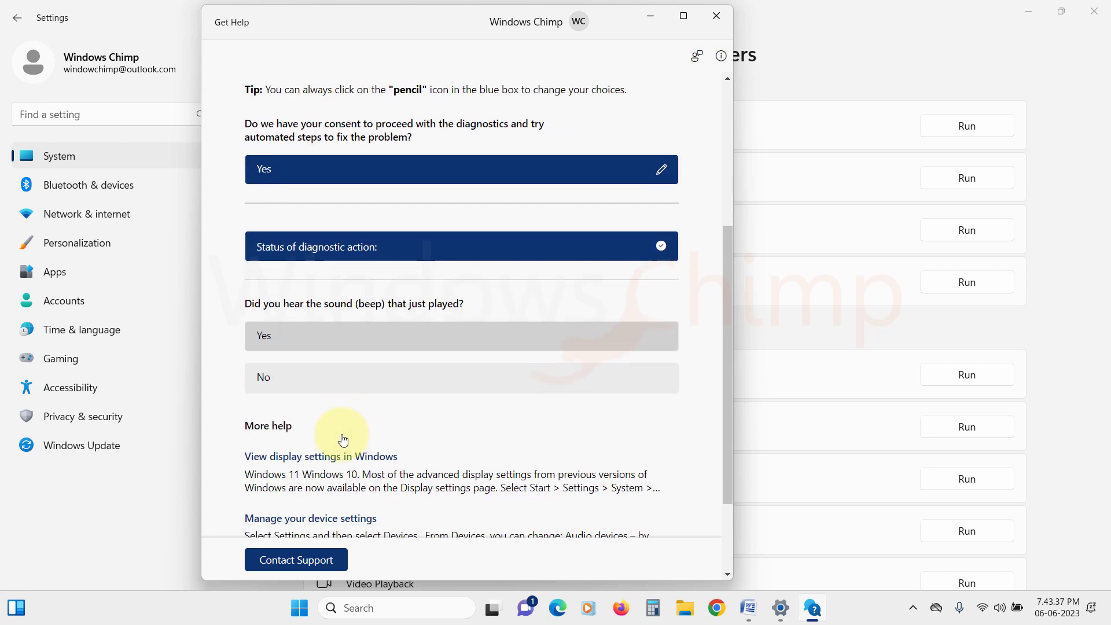
click(297, 369)
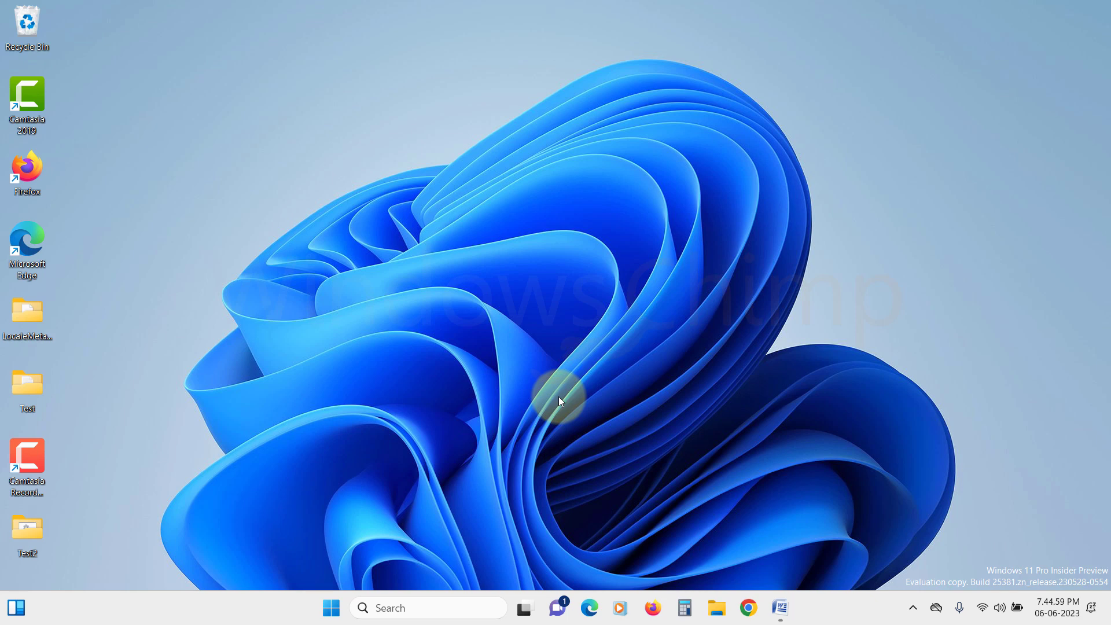
Open the classic Sound settings from Settings and select the Realtek Speakers playback device.
click(331, 608)
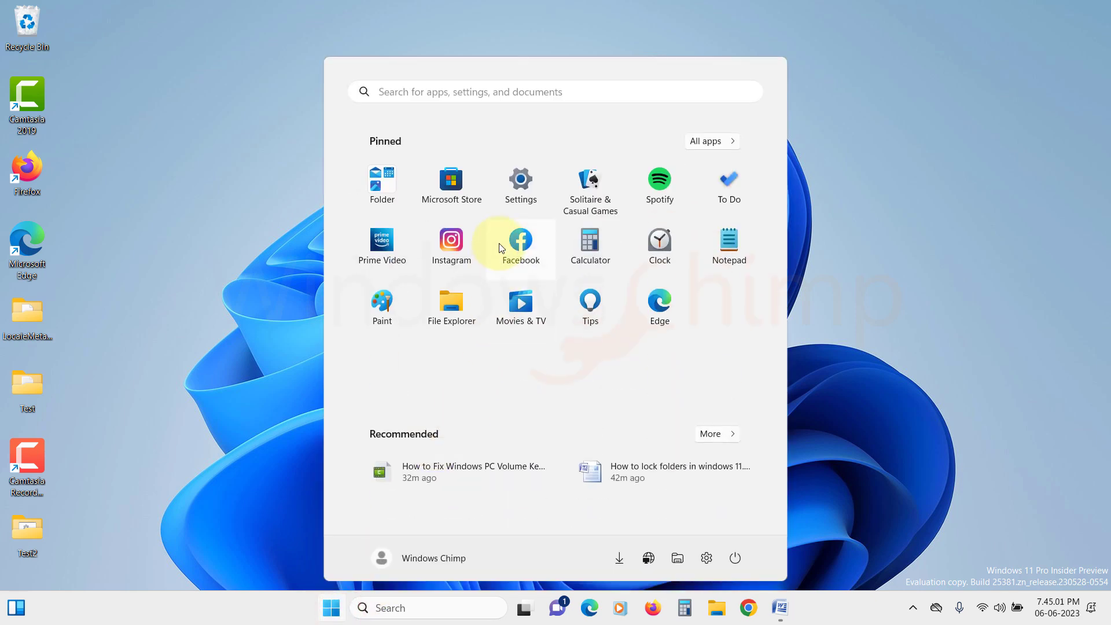
click(520, 206)
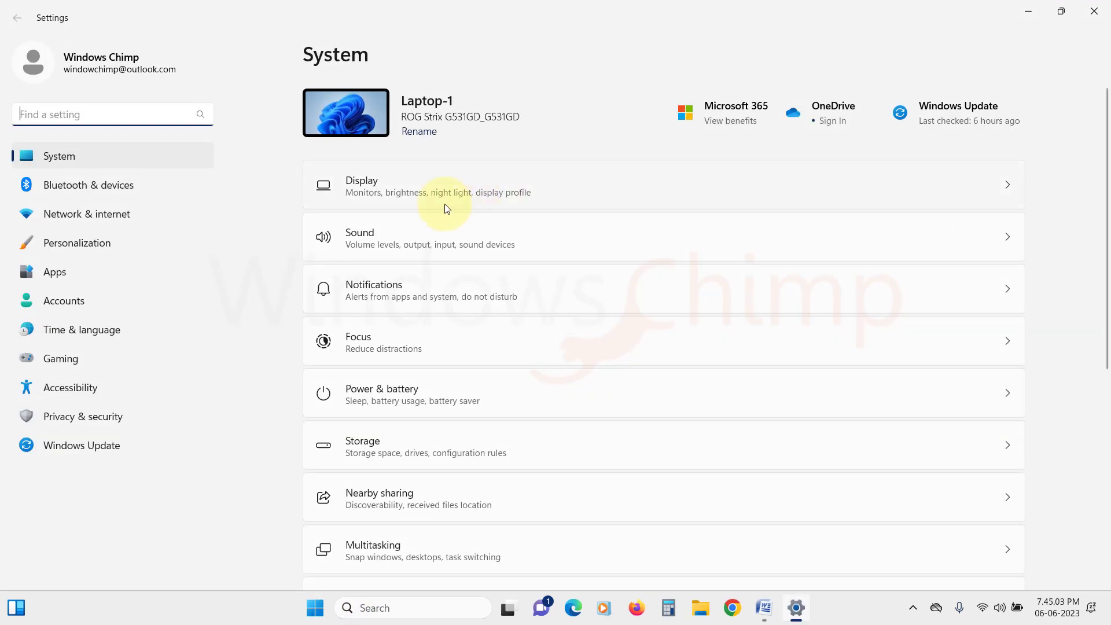
click(439, 239)
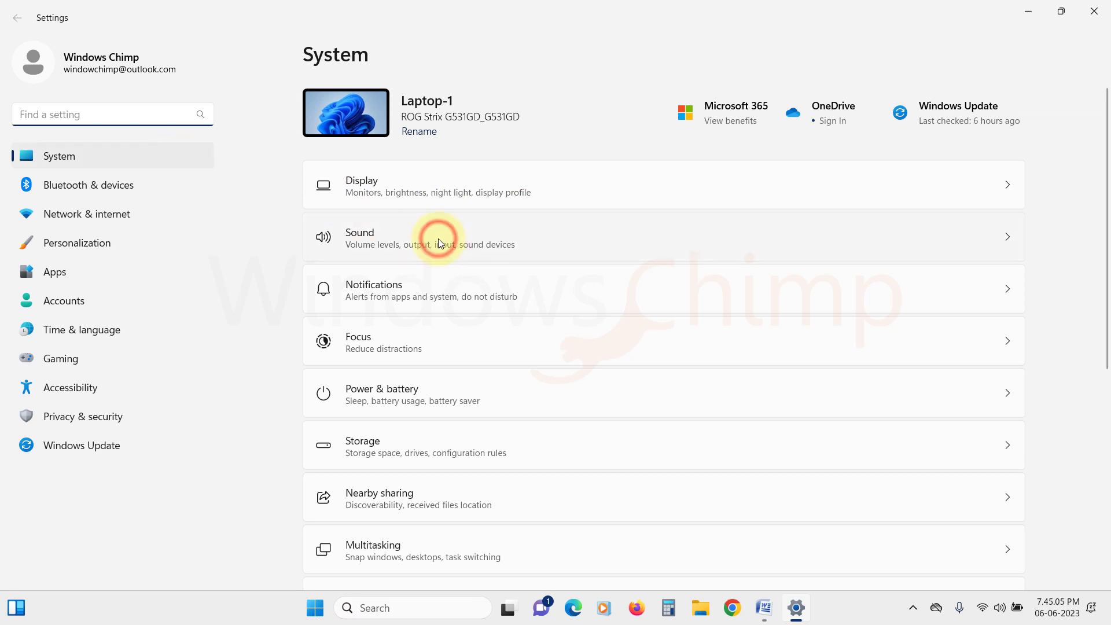
scroll(442, 376, down, 10)
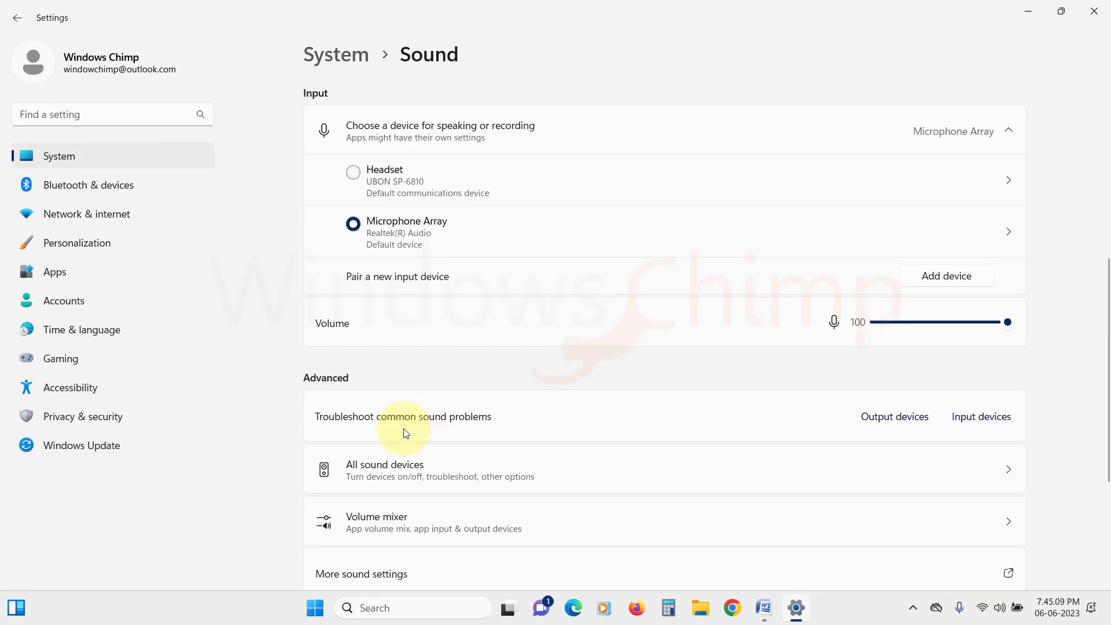
click(398, 360)
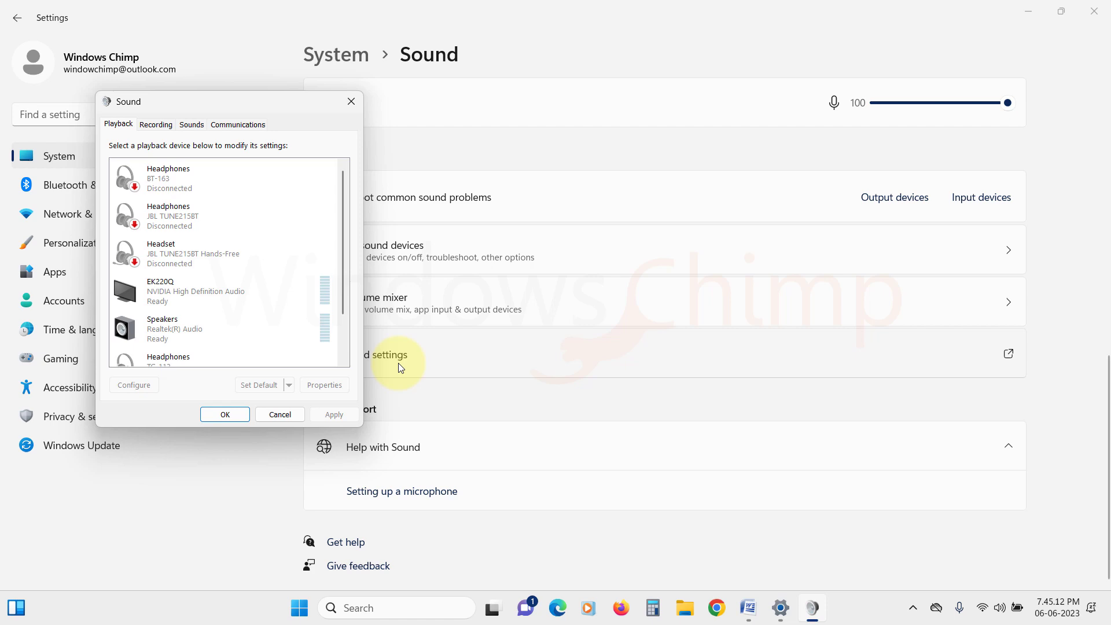
scroll(214, 324, down, 1)
click(207, 308)
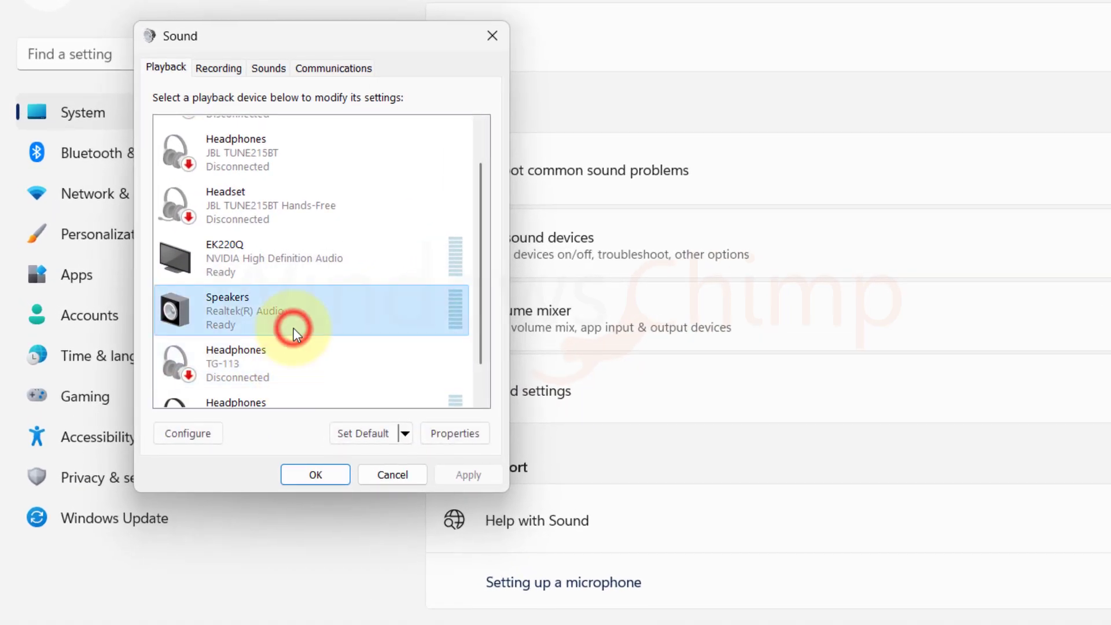
In the Speakers' Advanced properties, stop apps taking exclusive control and apply the change.
click(451, 433)
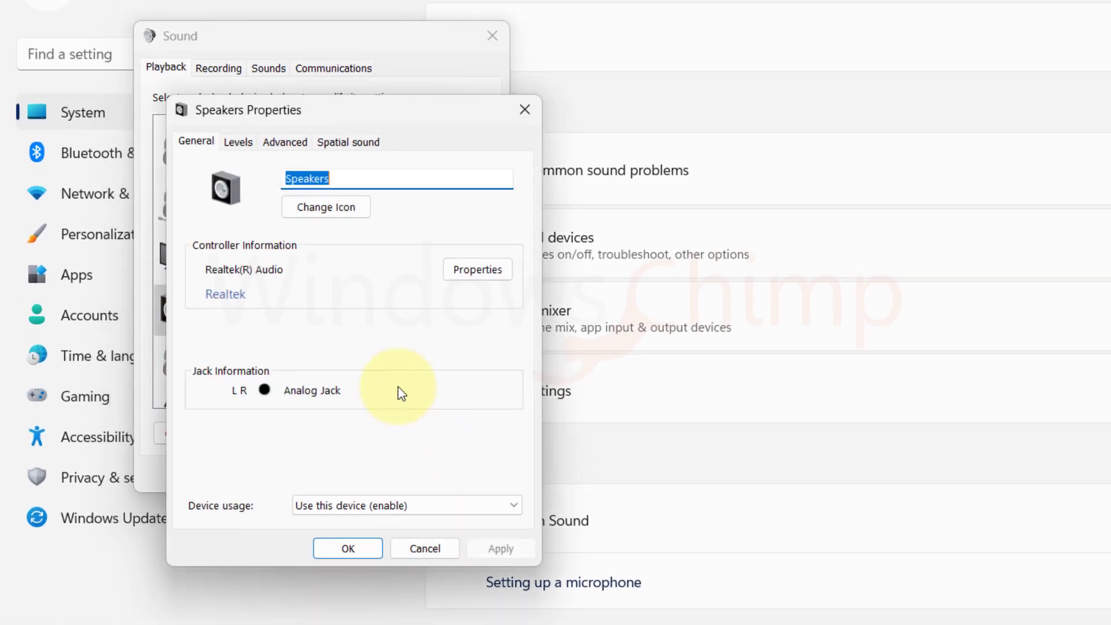
click(286, 142)
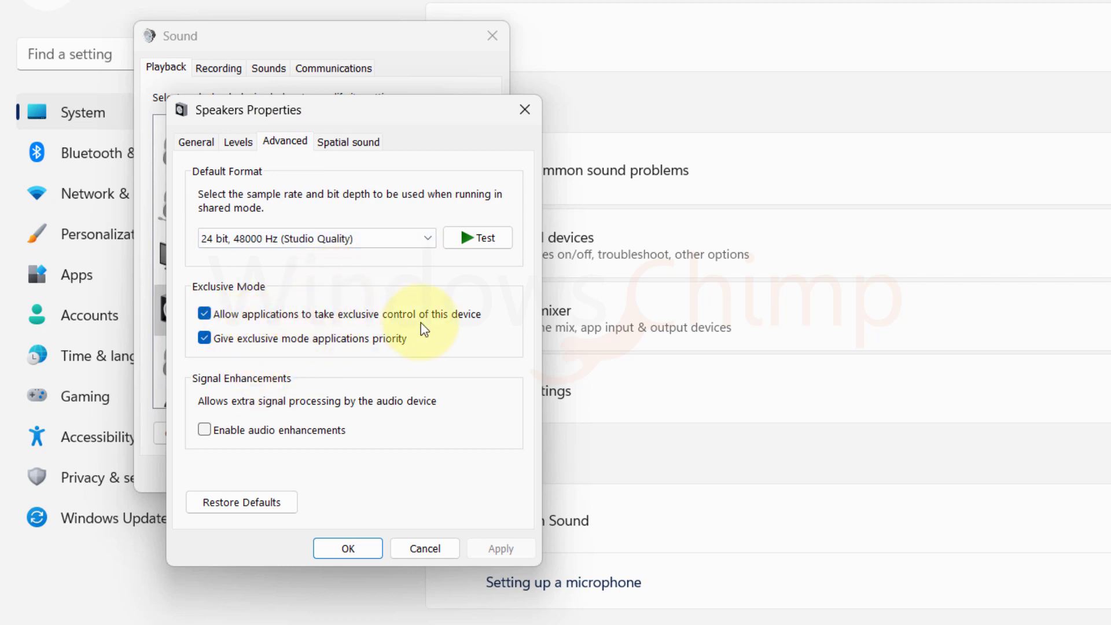
click(289, 317)
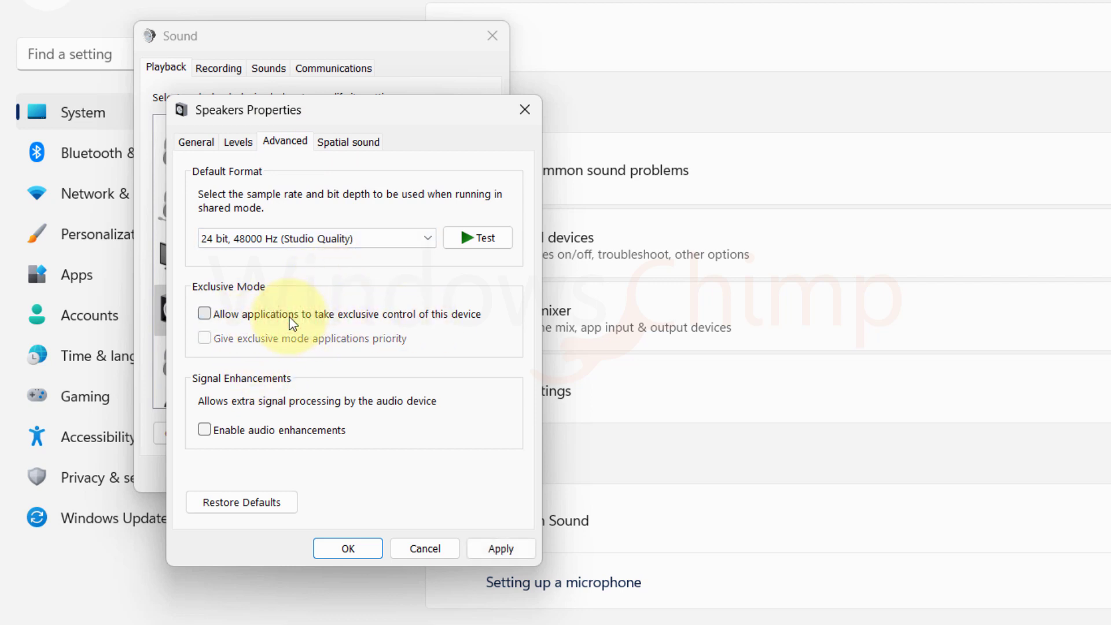
click(501, 551)
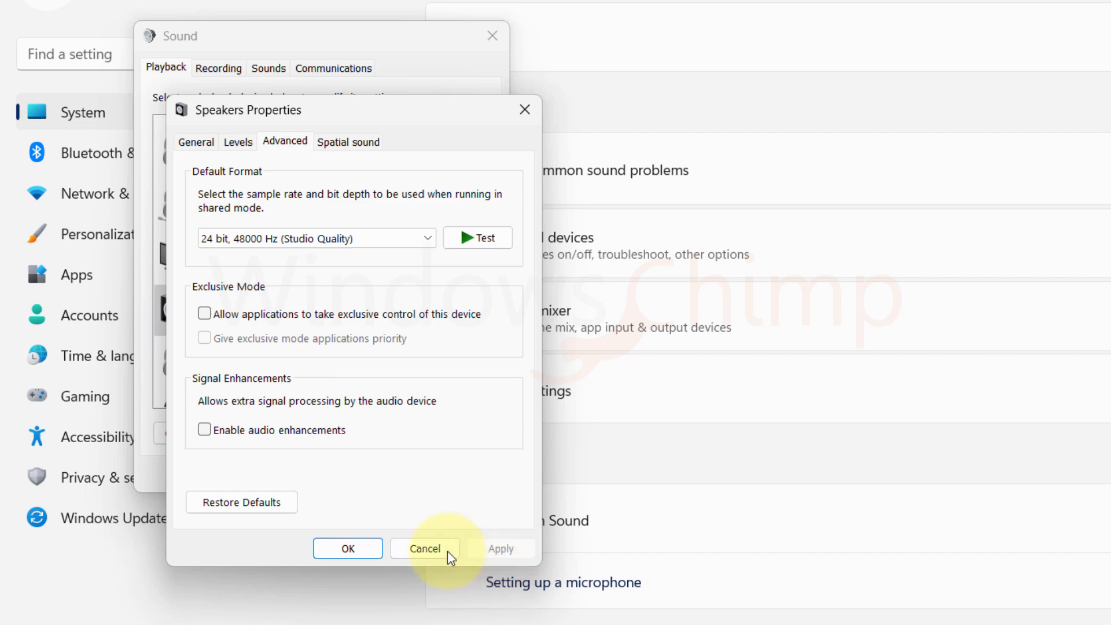
click(375, 549)
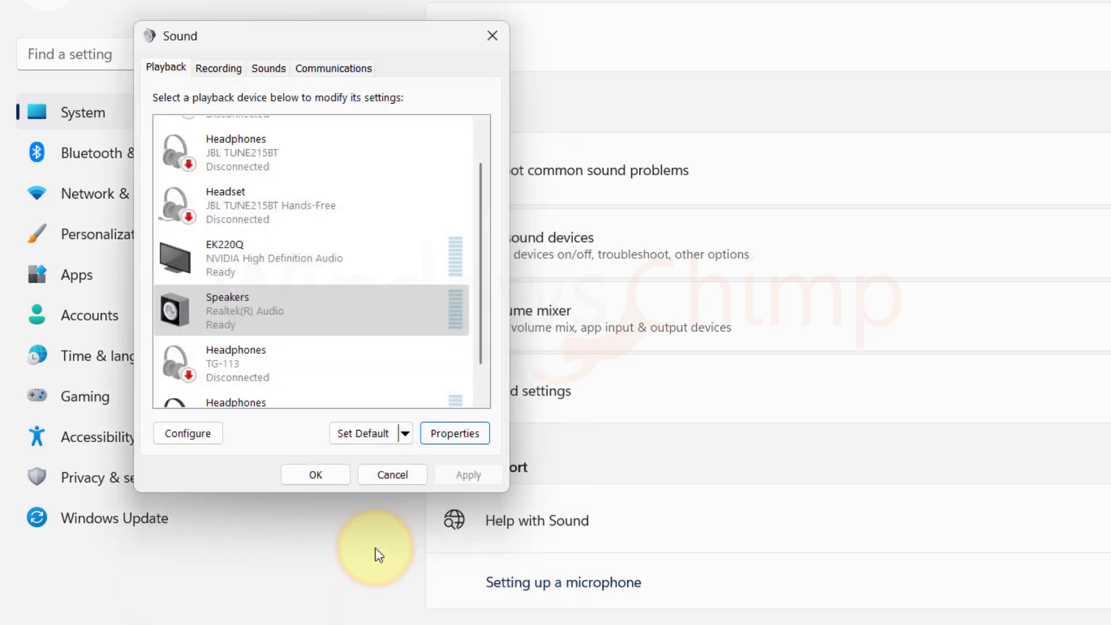
Reopen the classic Sound window and set Communications activity to 'Do nothing'.
click(334, 474)
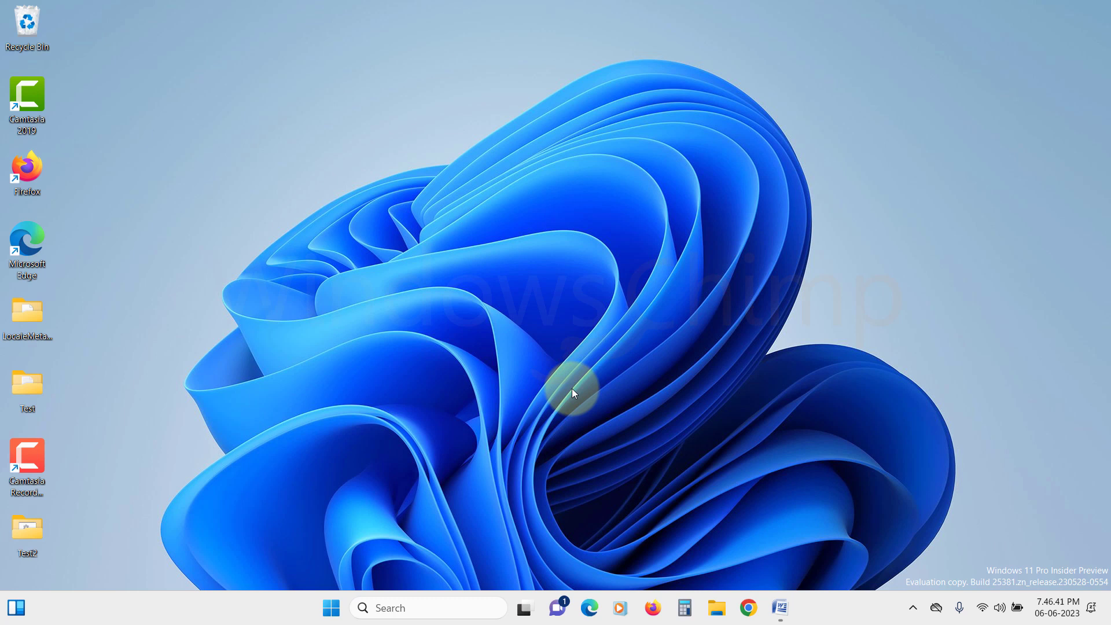
click(332, 608)
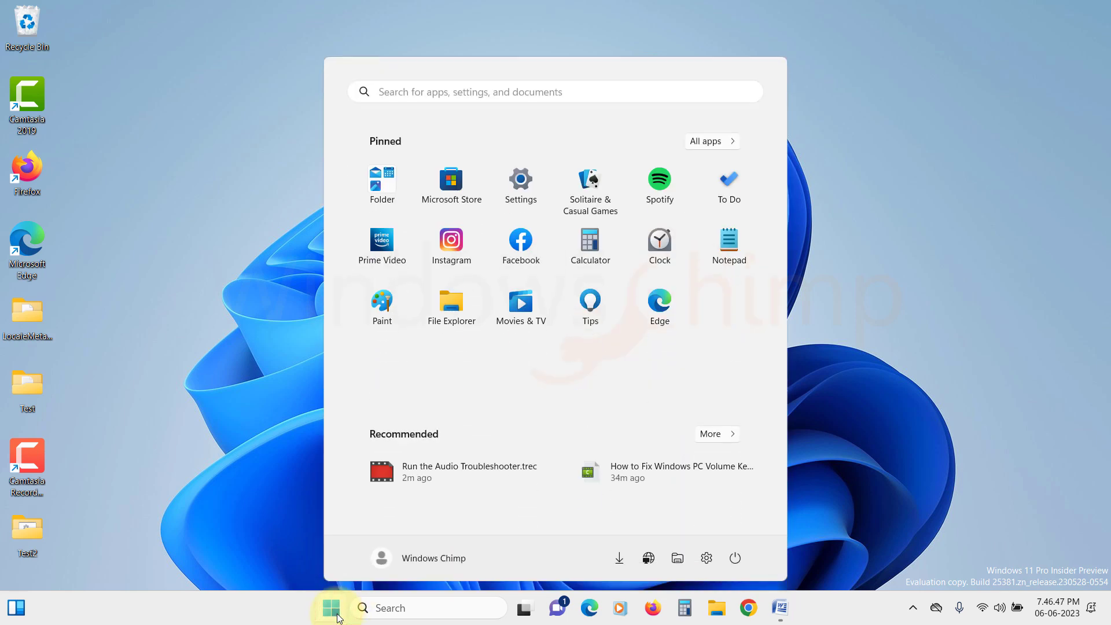
click(509, 194)
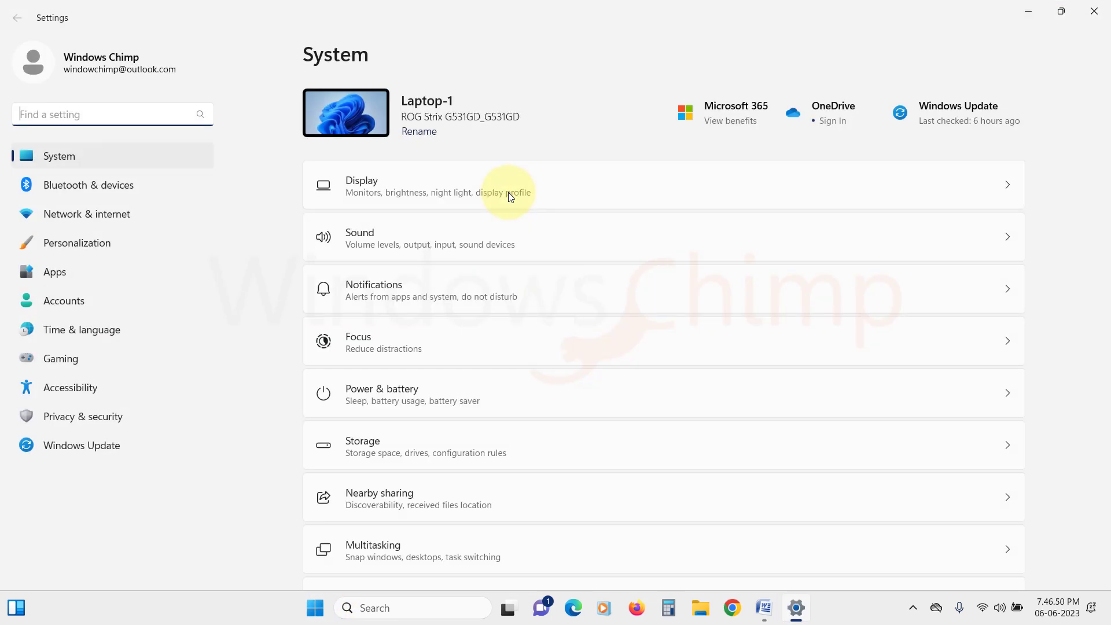
click(471, 242)
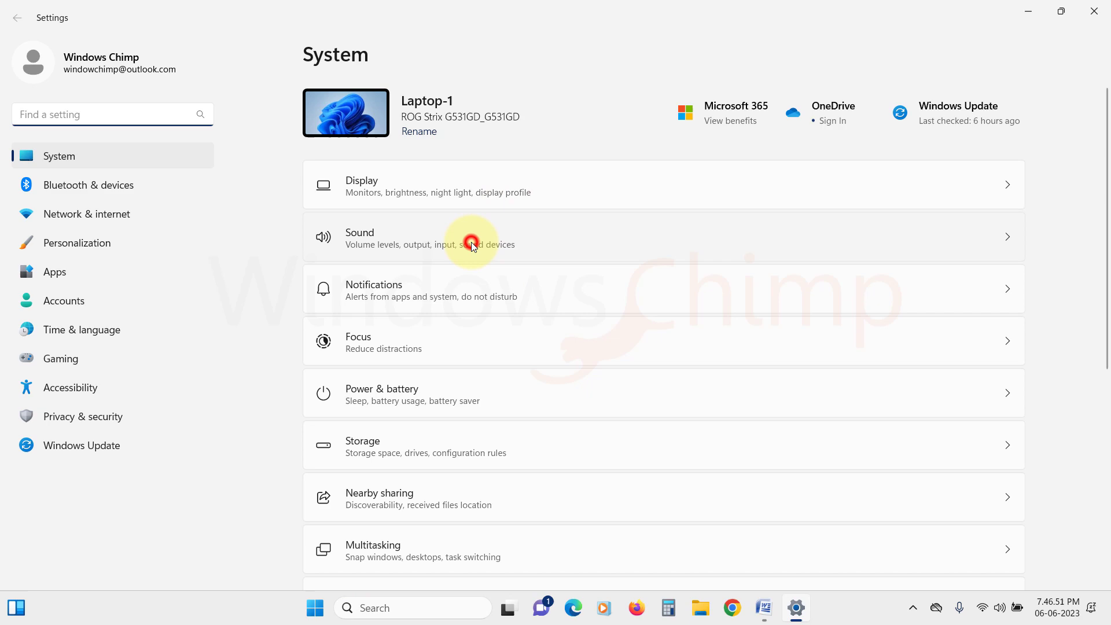
scroll(471, 242, down, 10)
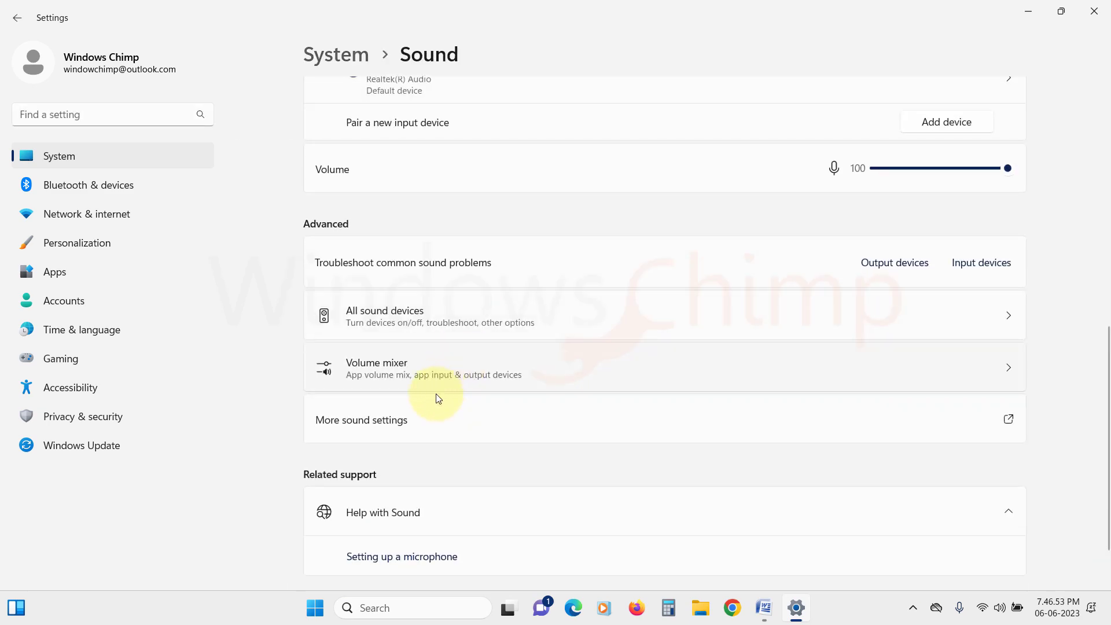
click(455, 392)
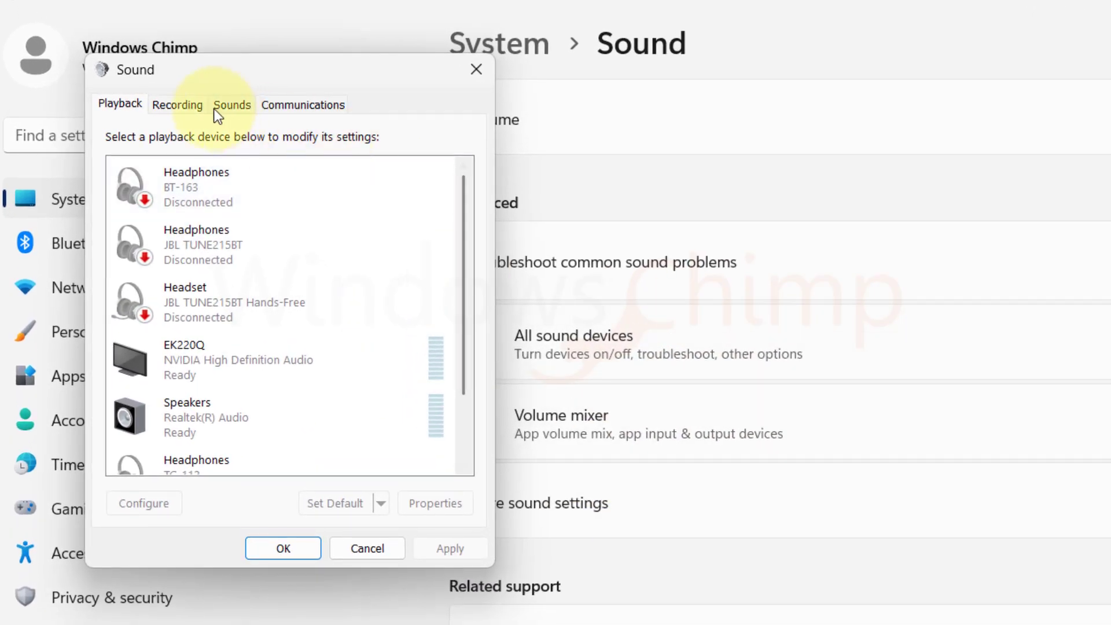
click(303, 110)
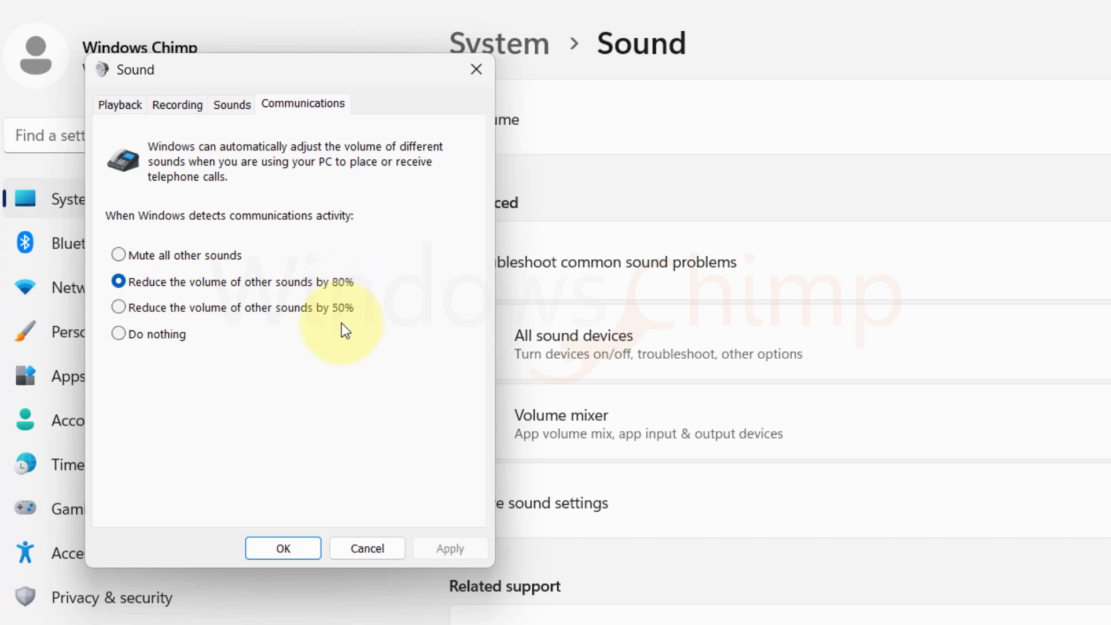
click(126, 335)
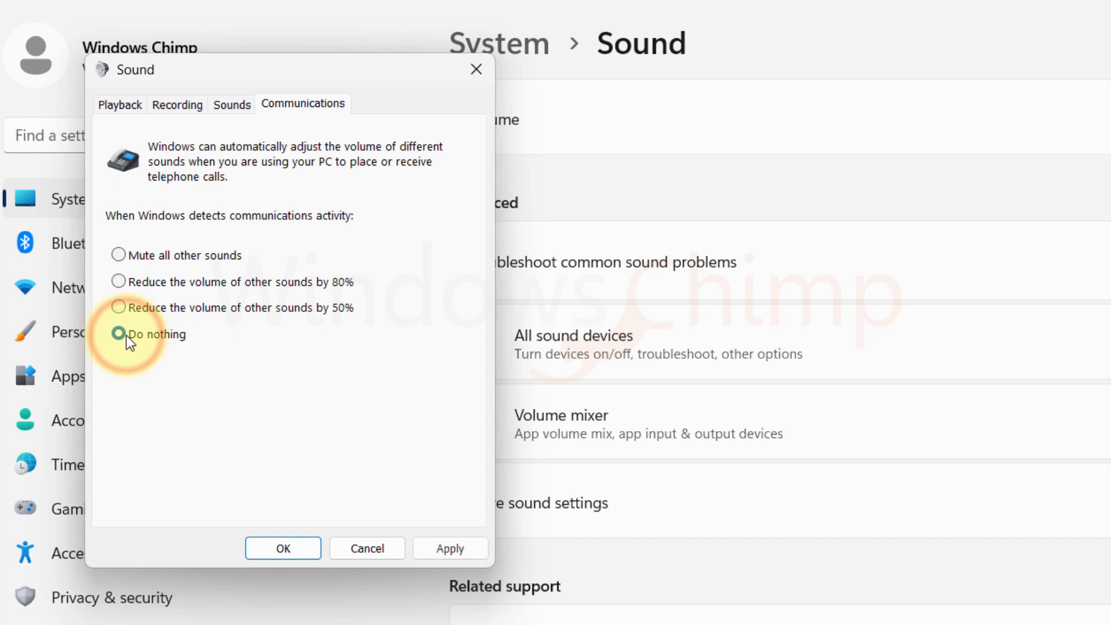
Apply the Communications change, then reopen the classic Sound window from Settings.
click(436, 551)
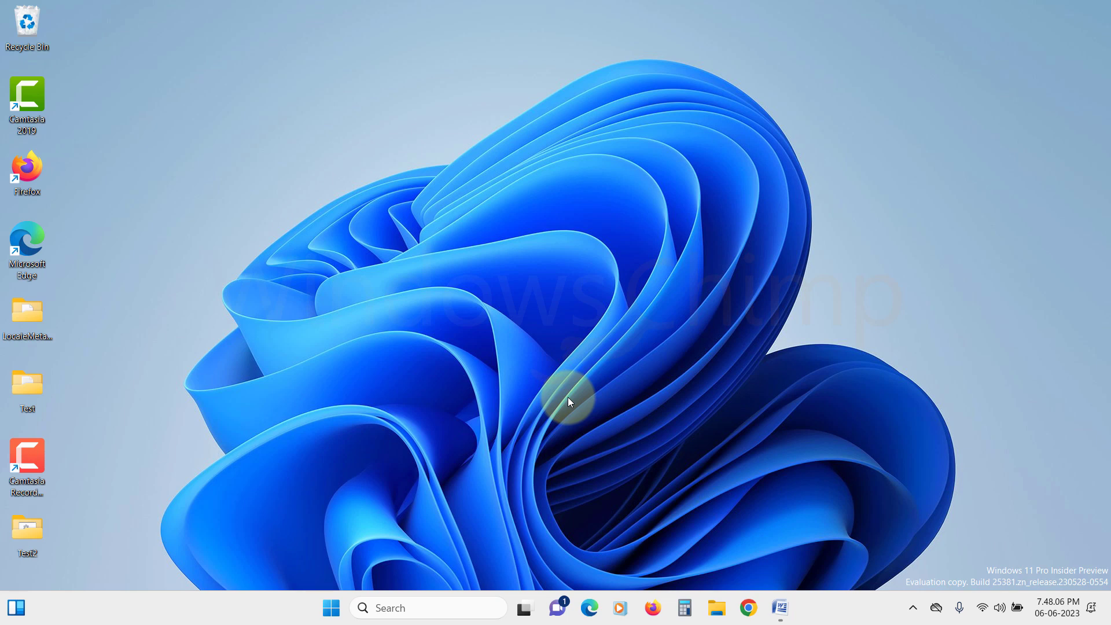
click(331, 608)
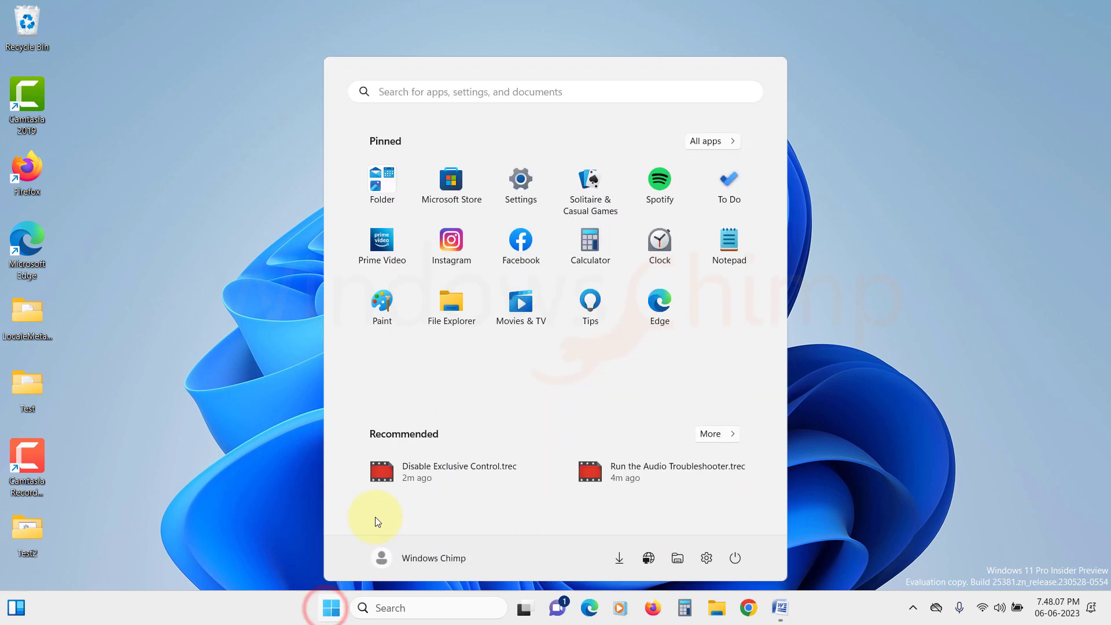
click(522, 191)
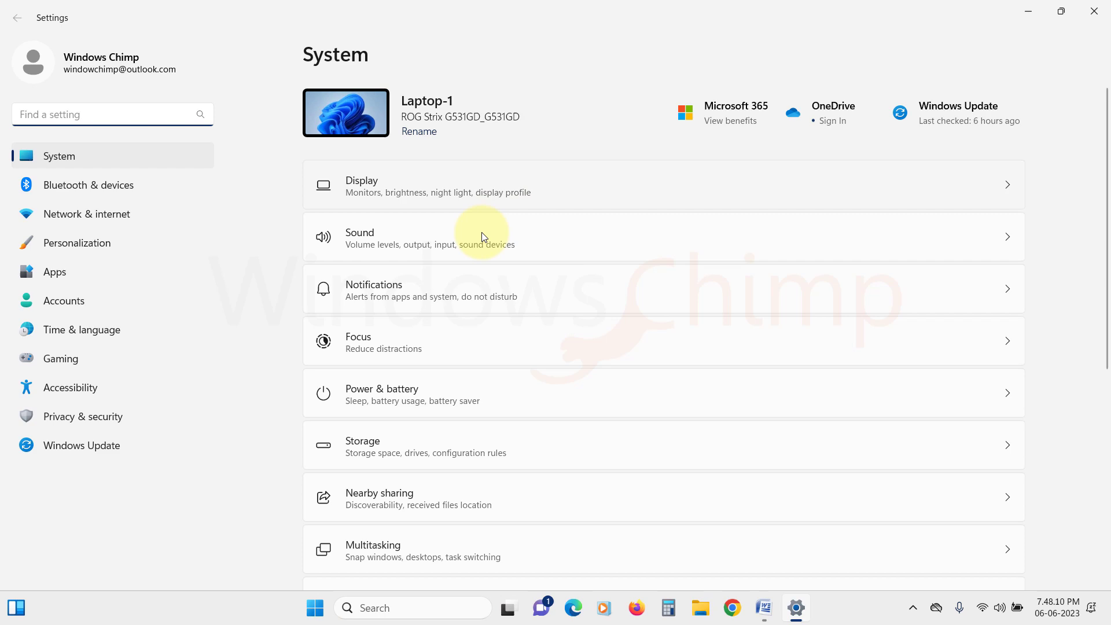
click(474, 241)
scroll(471, 370, down, 10)
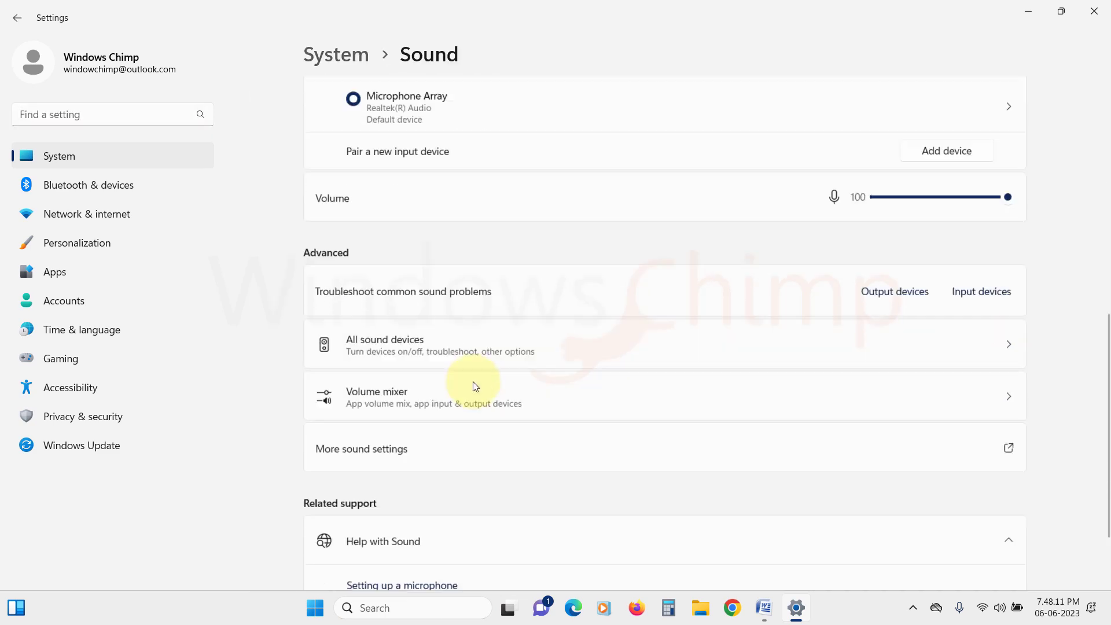
click(407, 346)
drag(202, 41, 498, 73)
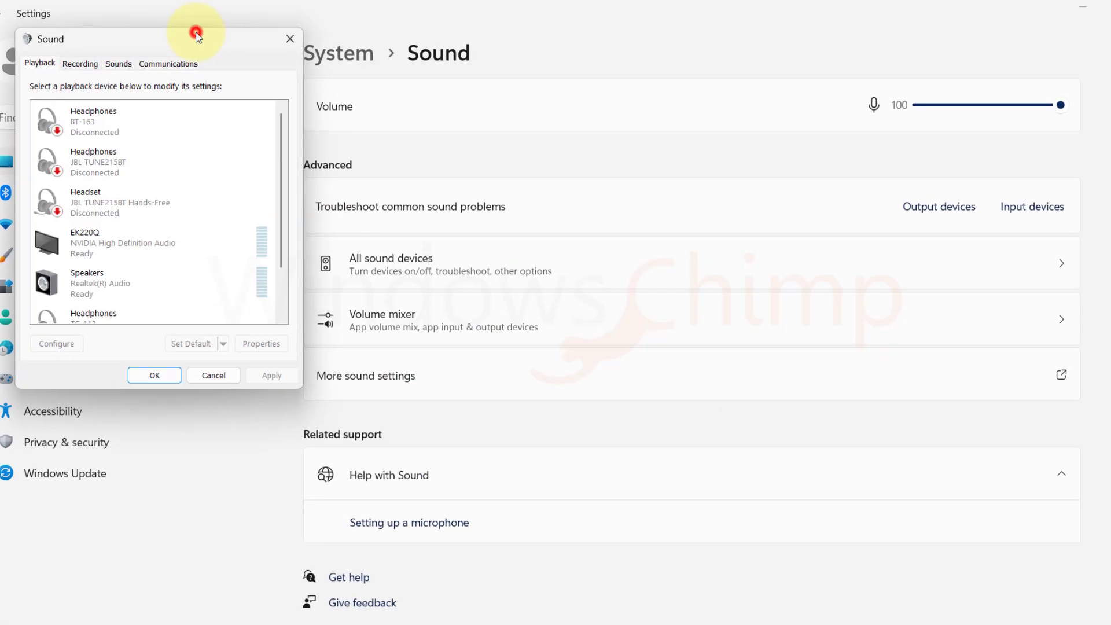
scroll(541, 419, down, 3)
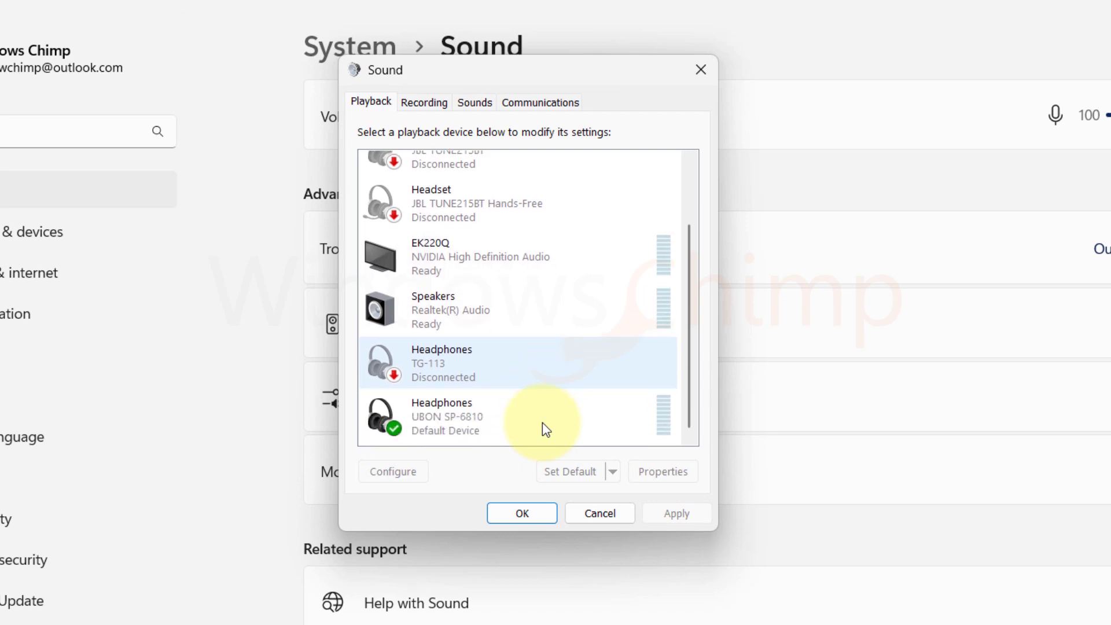
Disable all enhancements for the UBON SP-6810 headphones, apply, and close the sound windows.
click(456, 413)
click(661, 472)
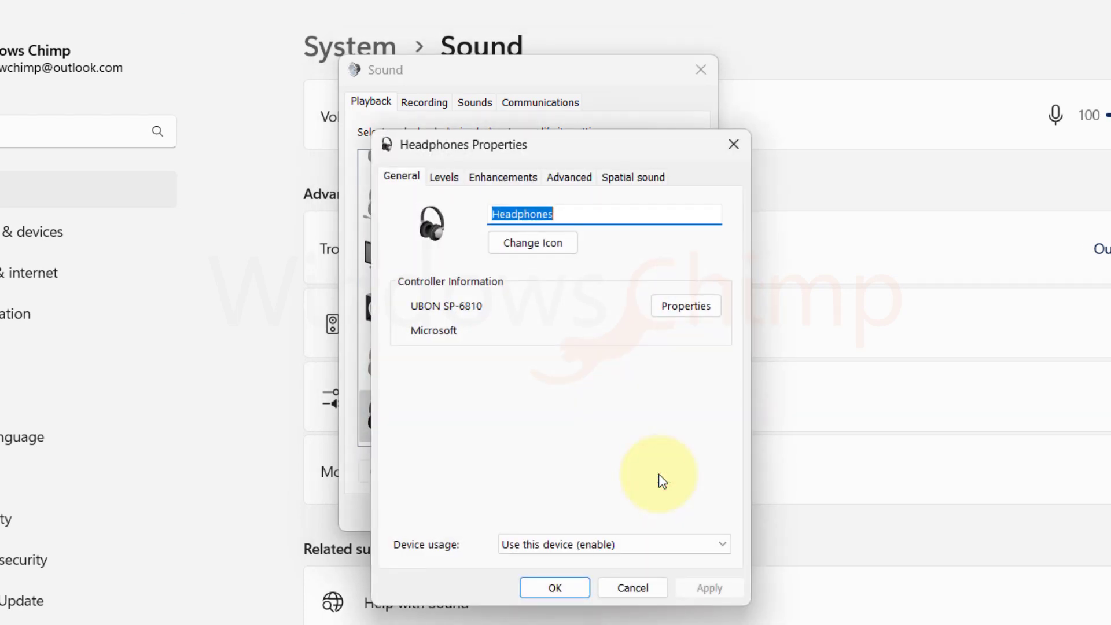
click(502, 178)
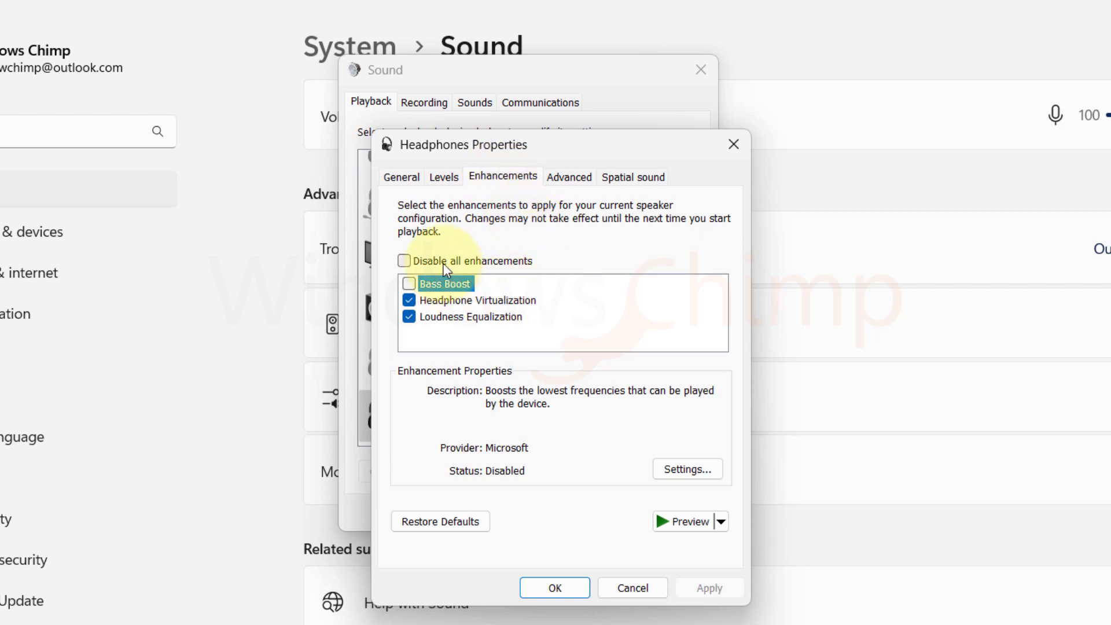
click(405, 261)
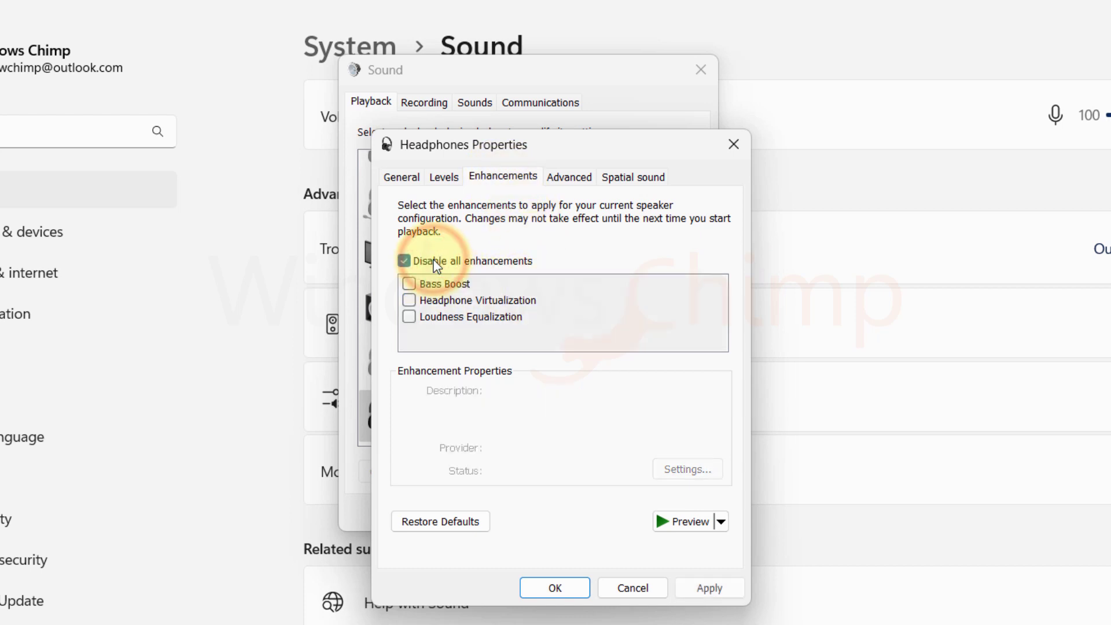
click(712, 589)
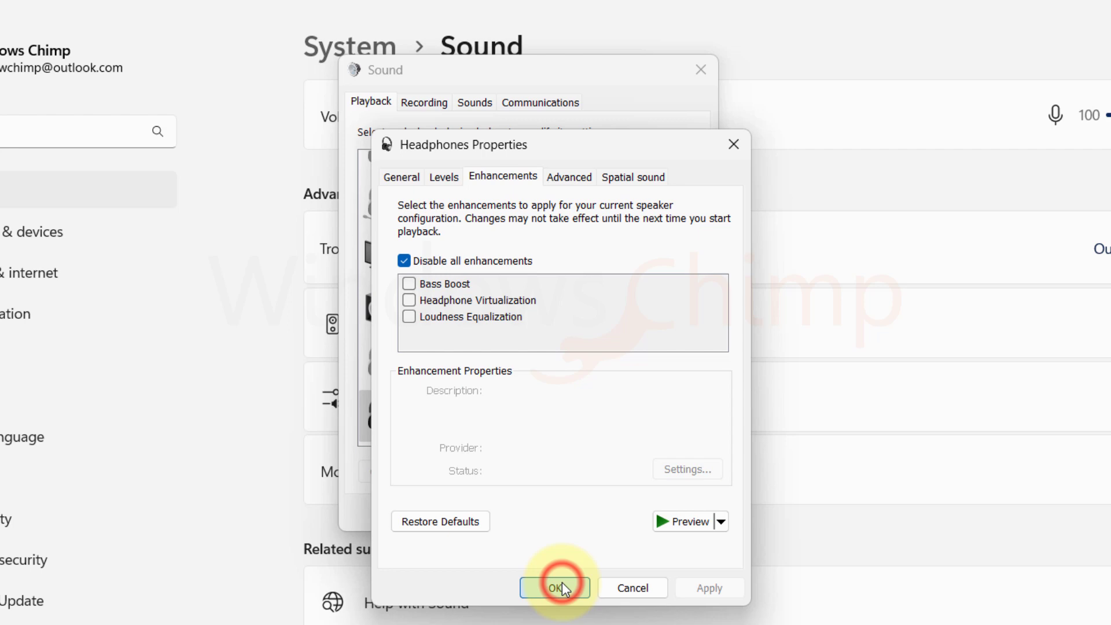
click(560, 585)
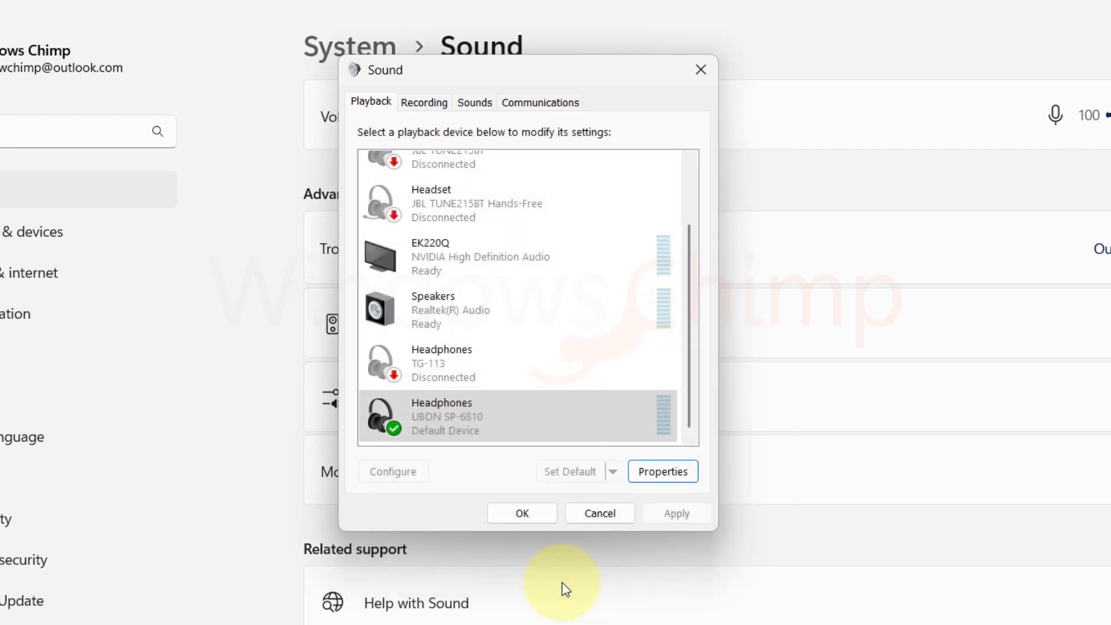
click(524, 509)
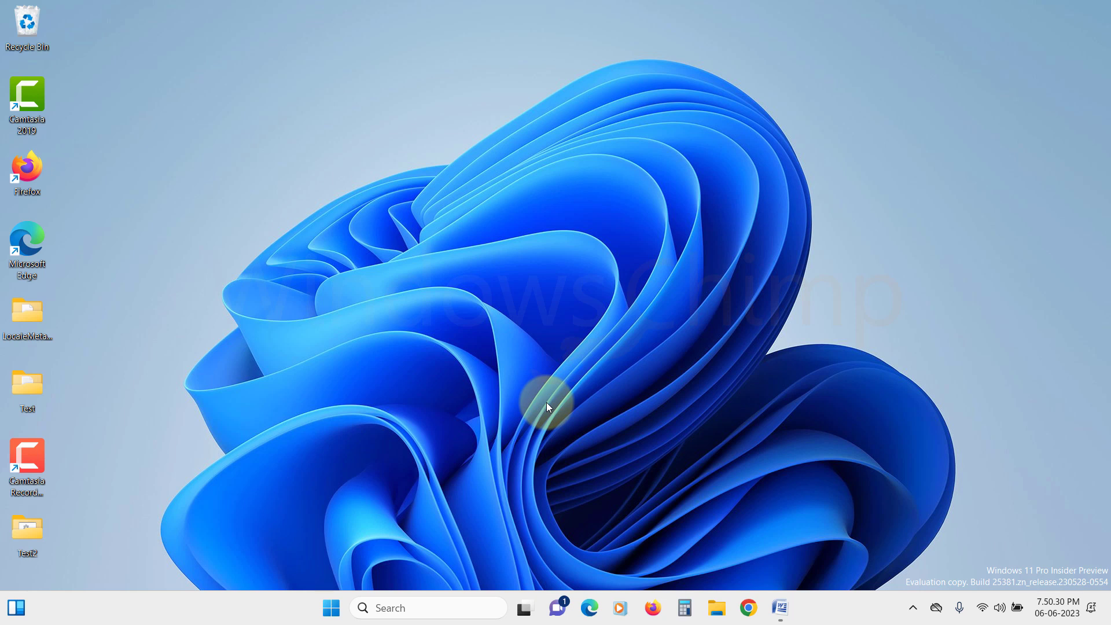
right_click(1000, 608)
click(993, 550)
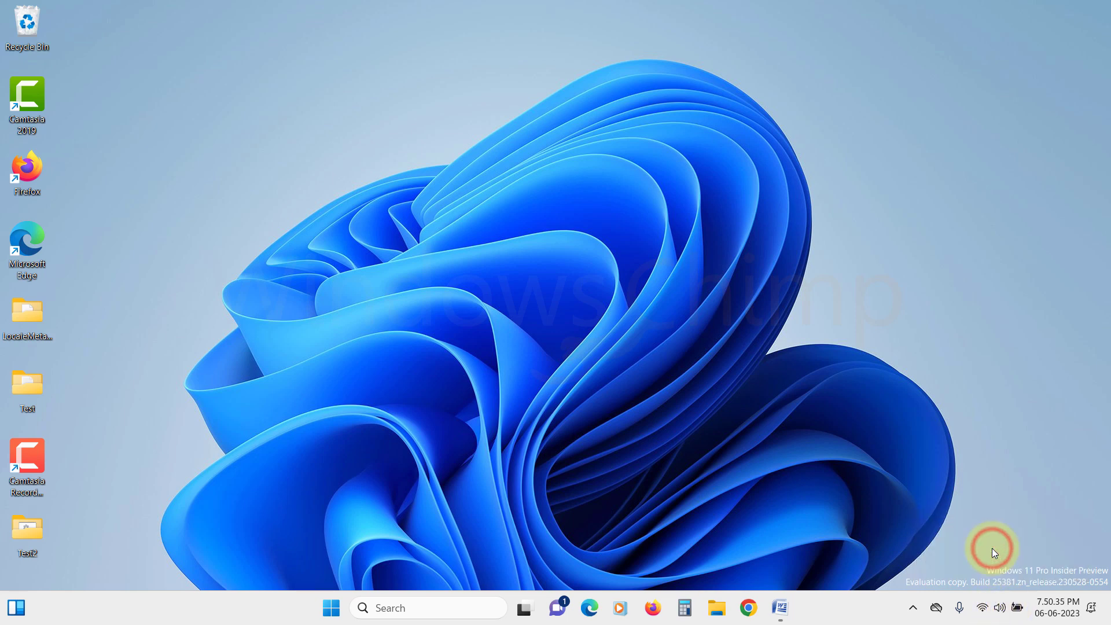
scroll(398, 338, down, 1)
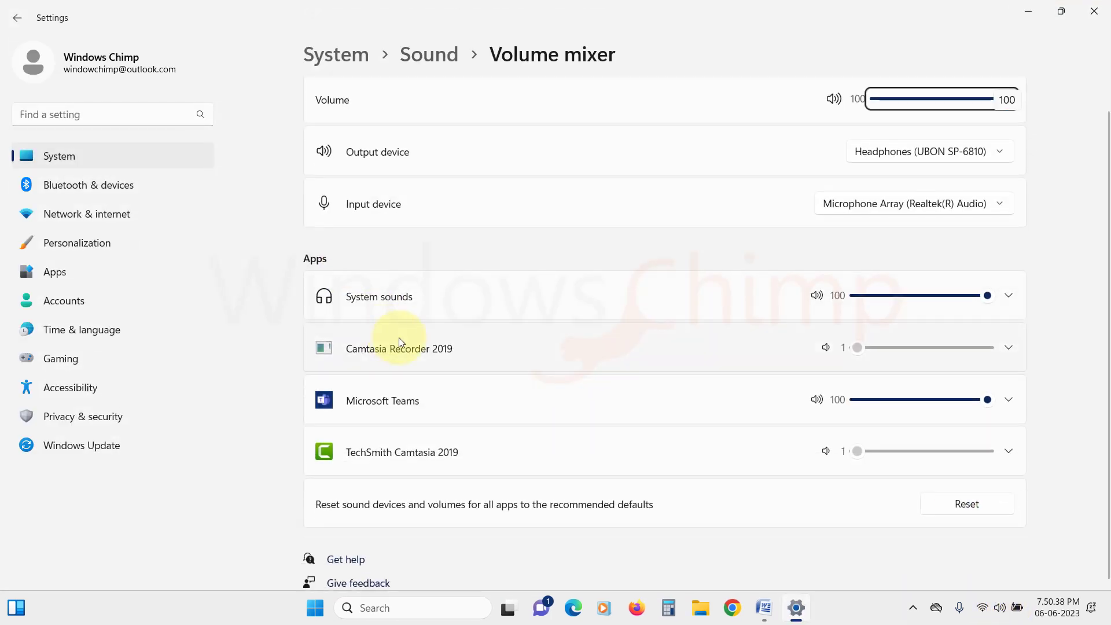
click(988, 295)
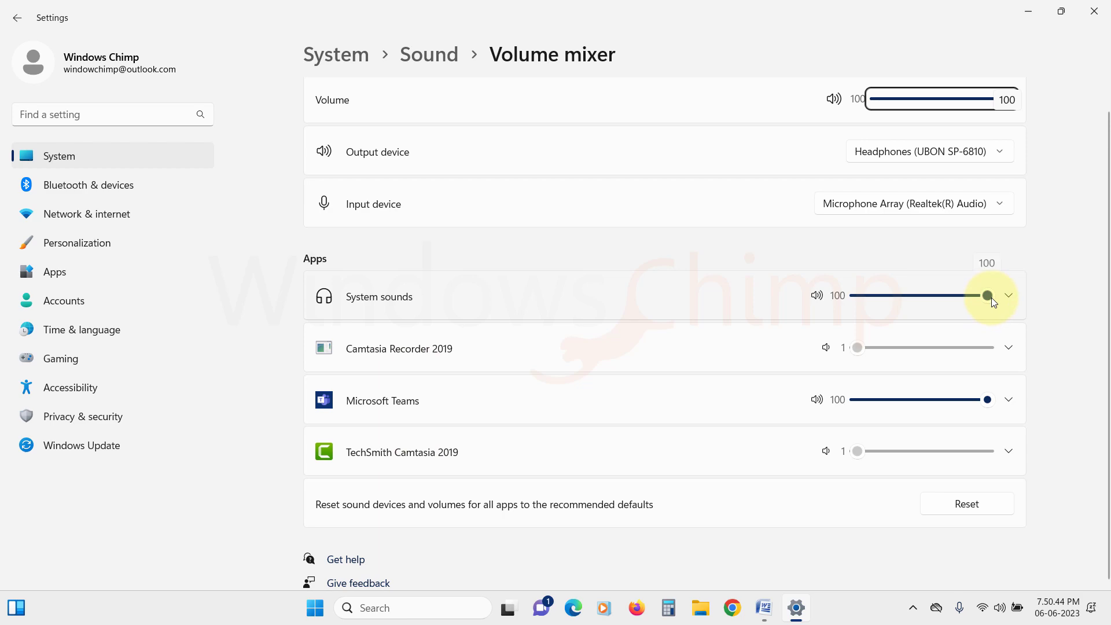
mouse_move(991, 298)
mouse_down()
mouse_move(964, 301)
mouse_move(1010, 297)
mouse_up()
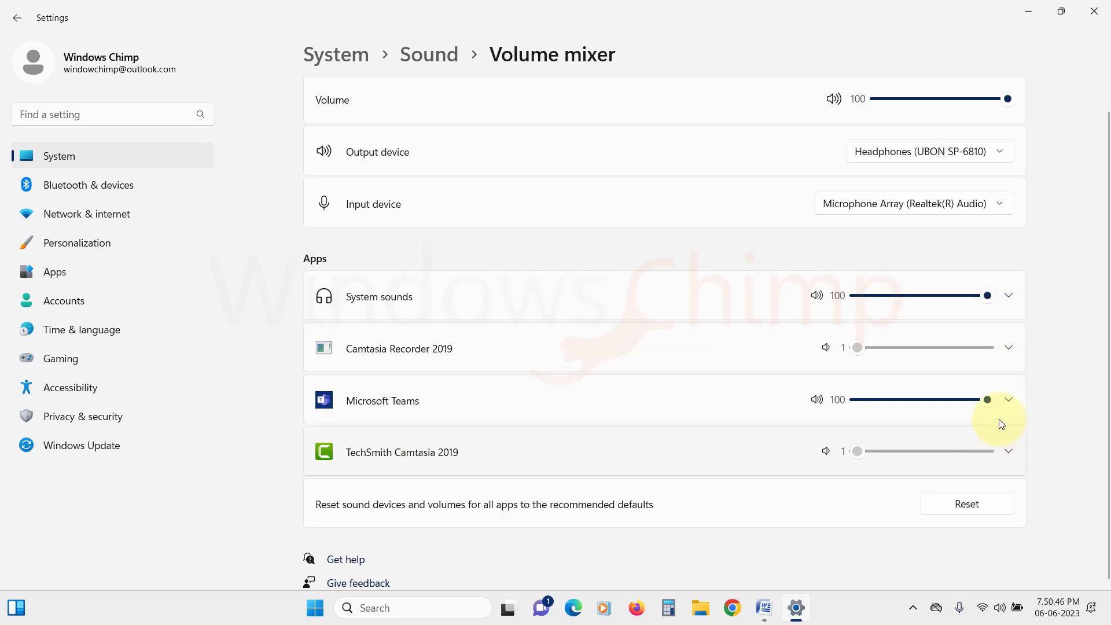
click(1008, 400)
scroll(1005, 408, down, 2)
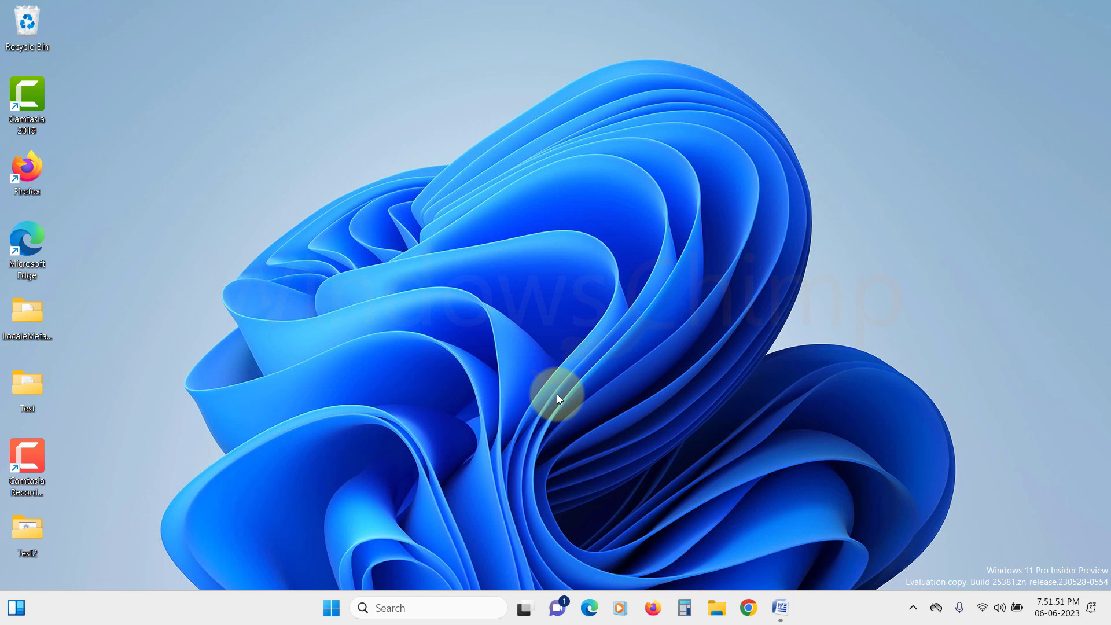
Search for and open Device Manager, expanding Sound, video and game controllers.
click(333, 615)
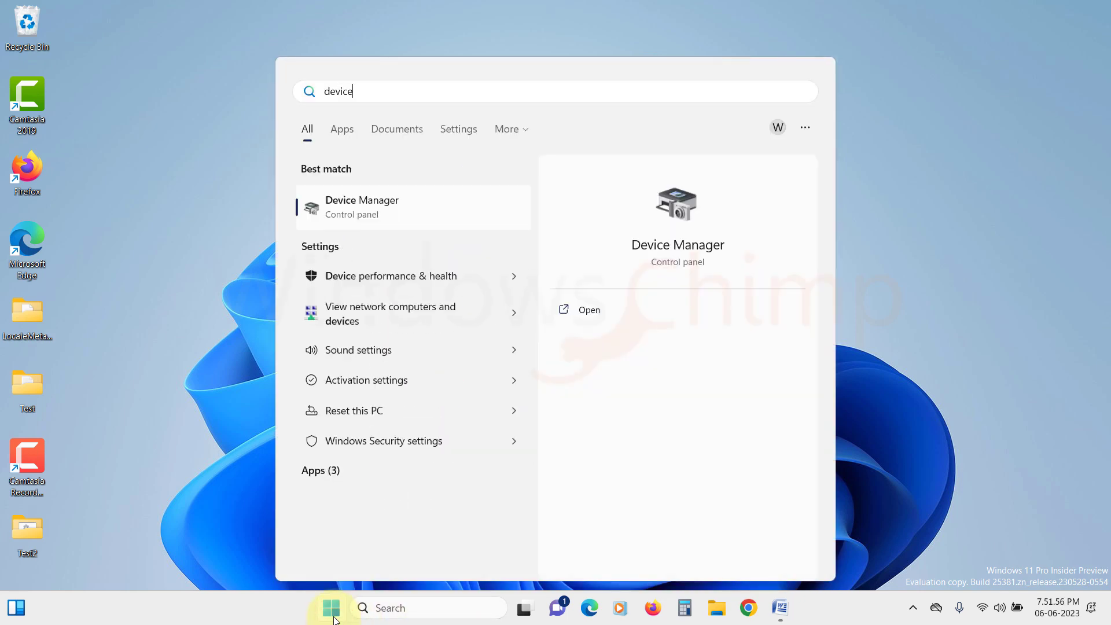
text(manager)
click(374, 219)
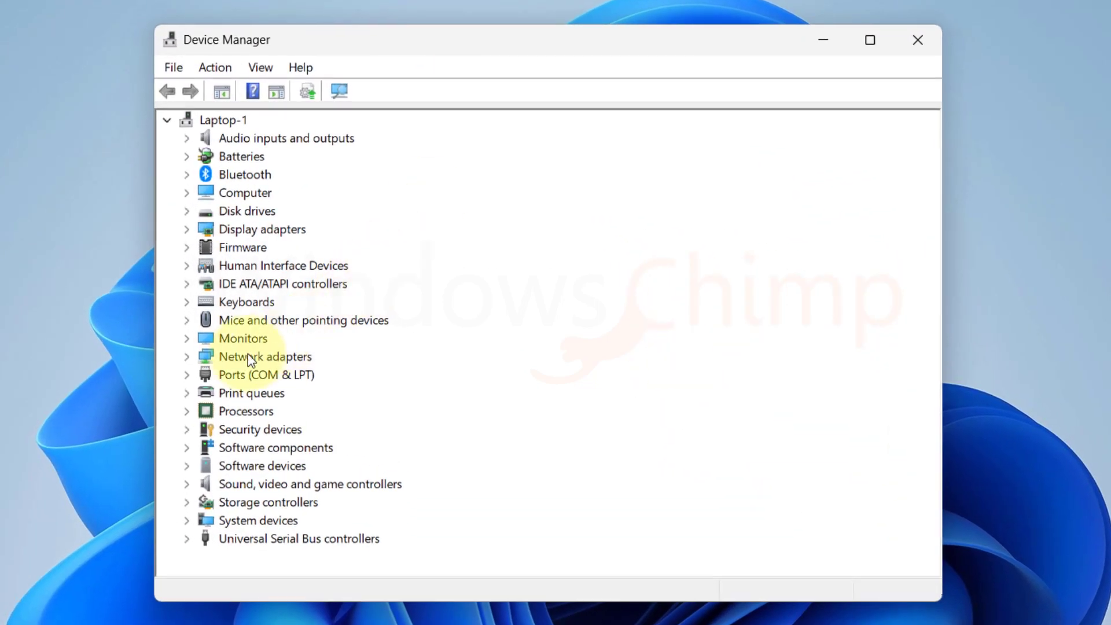
click(187, 484)
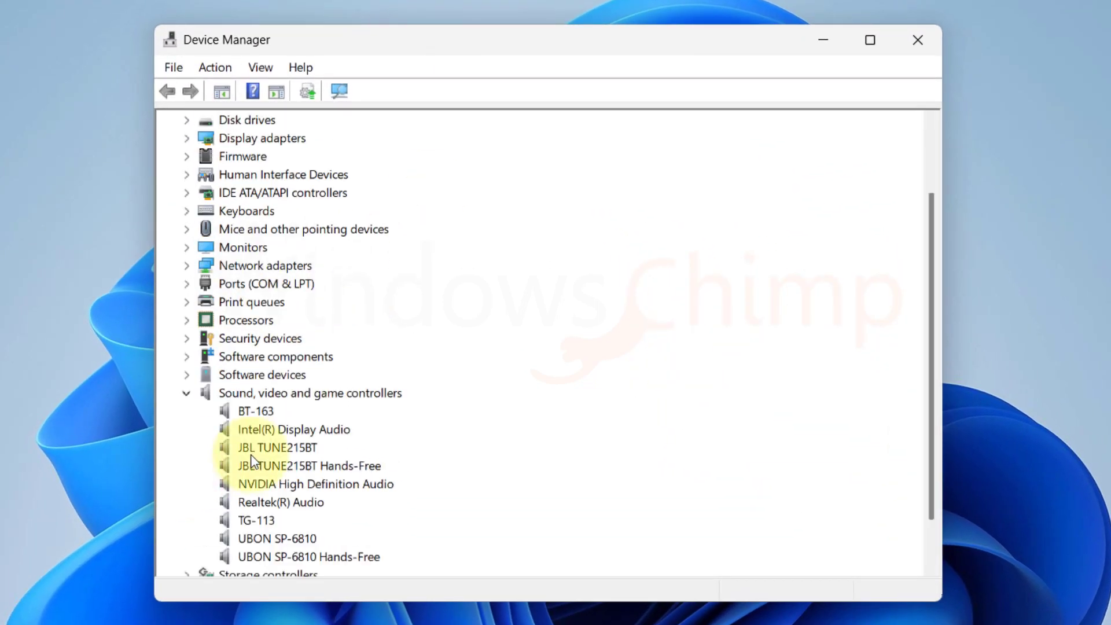
scroll(291, 429, down, 1)
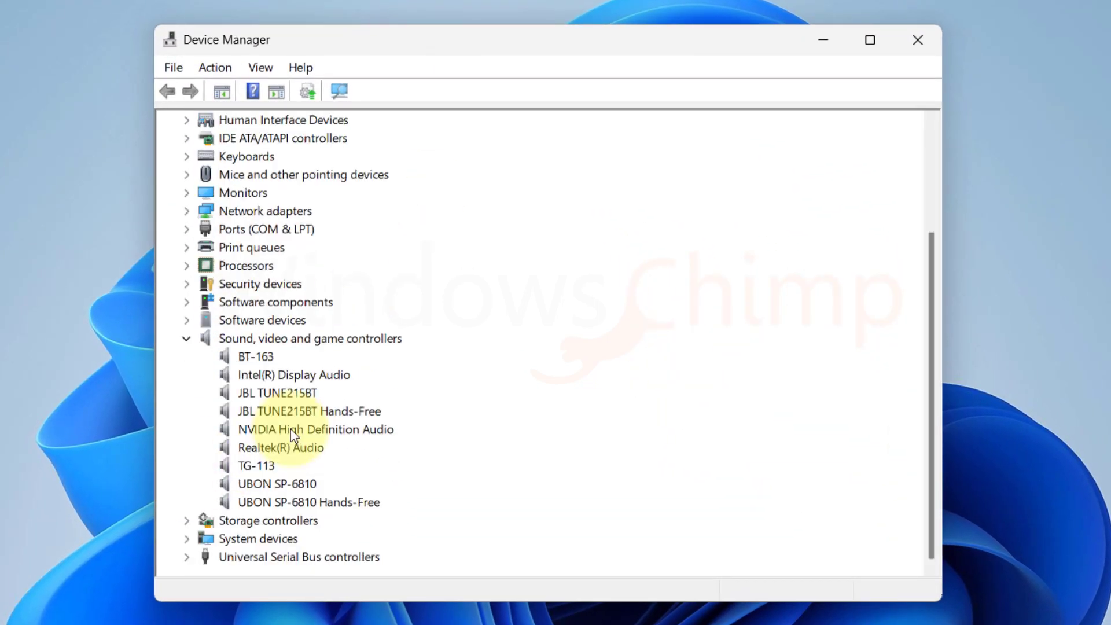
Update the Intel(R) Display Audio driver, letting Windows search automatically.
right_click(282, 382)
click(312, 384)
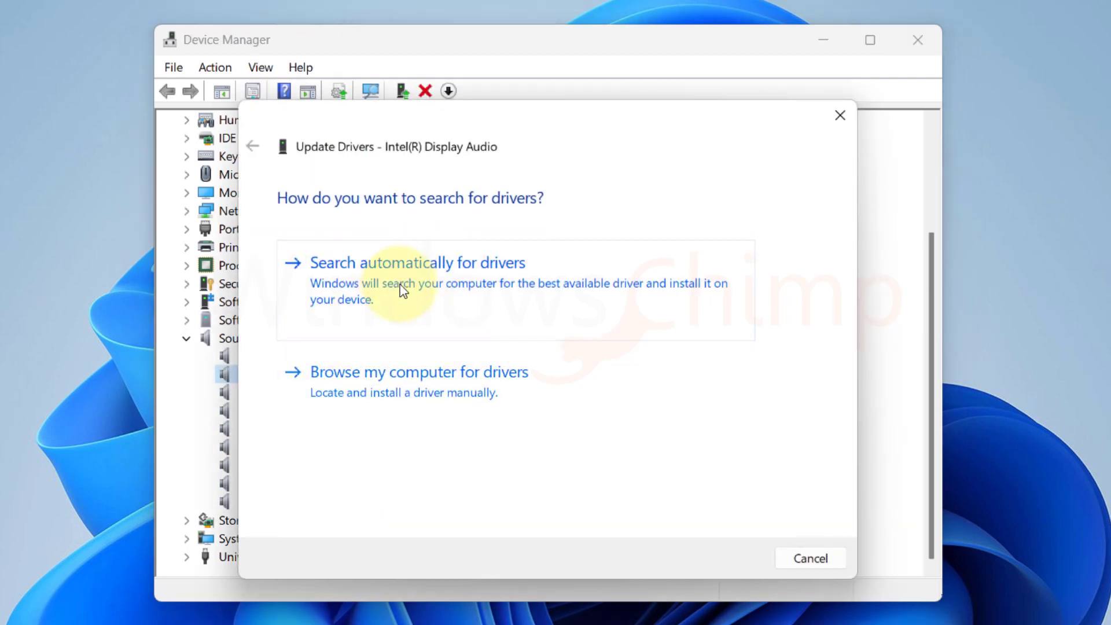
click(418, 315)
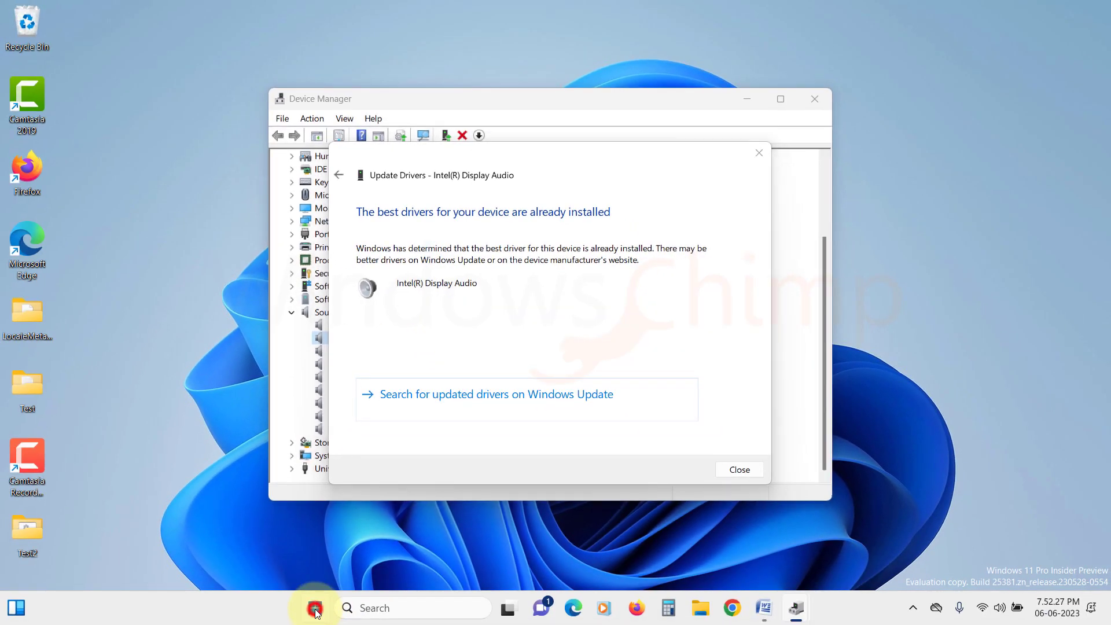
Check Windows Update's optional updates for drivers, then close the Update Drivers dialog.
key(super)
click(531, 200)
click(78, 447)
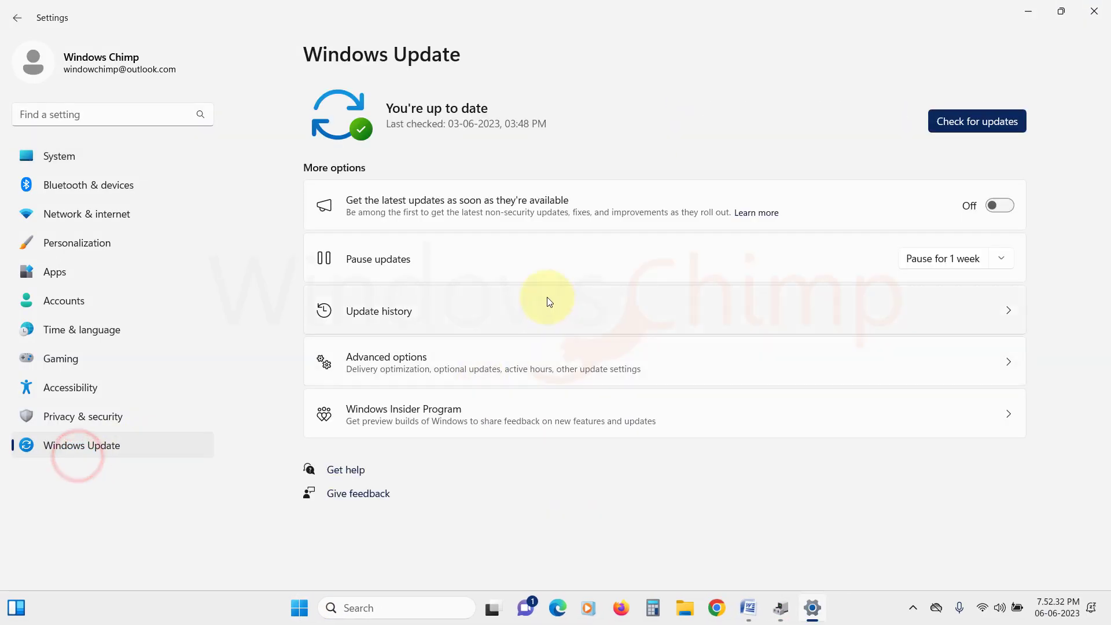
click(472, 375)
click(417, 422)
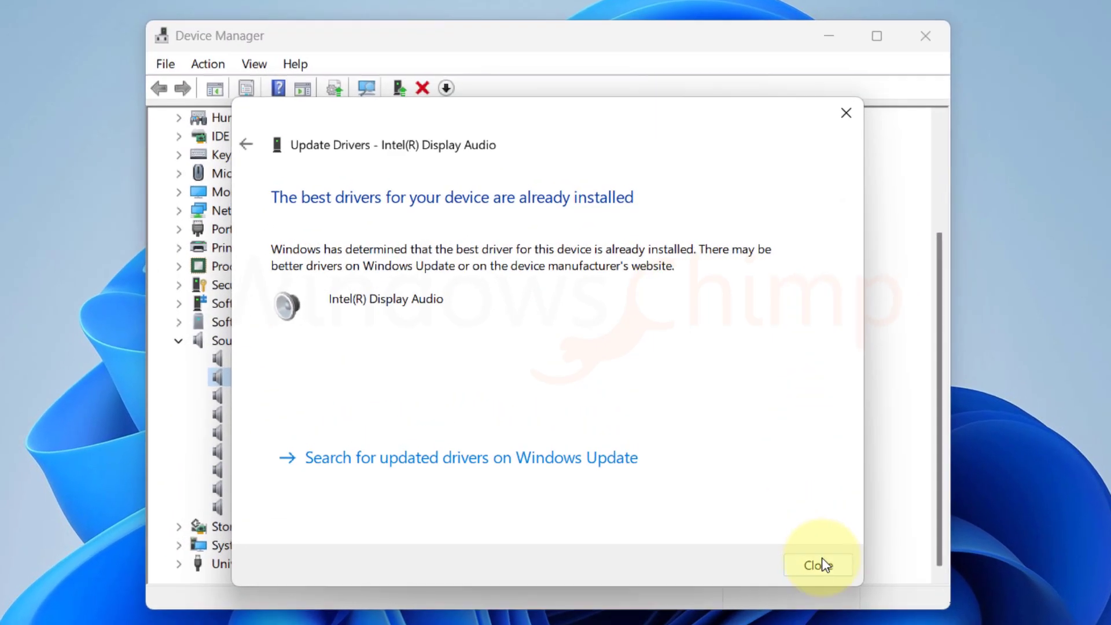
click(819, 565)
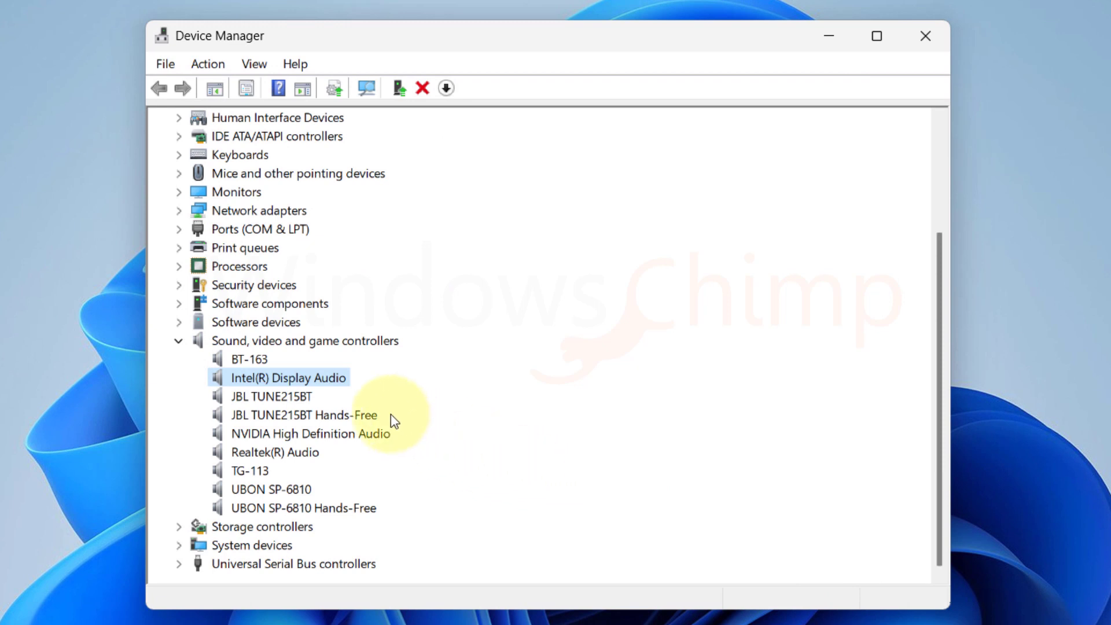
Review the driver information in Intel(R) Display Audio's properties, then close them.
right_click(318, 383)
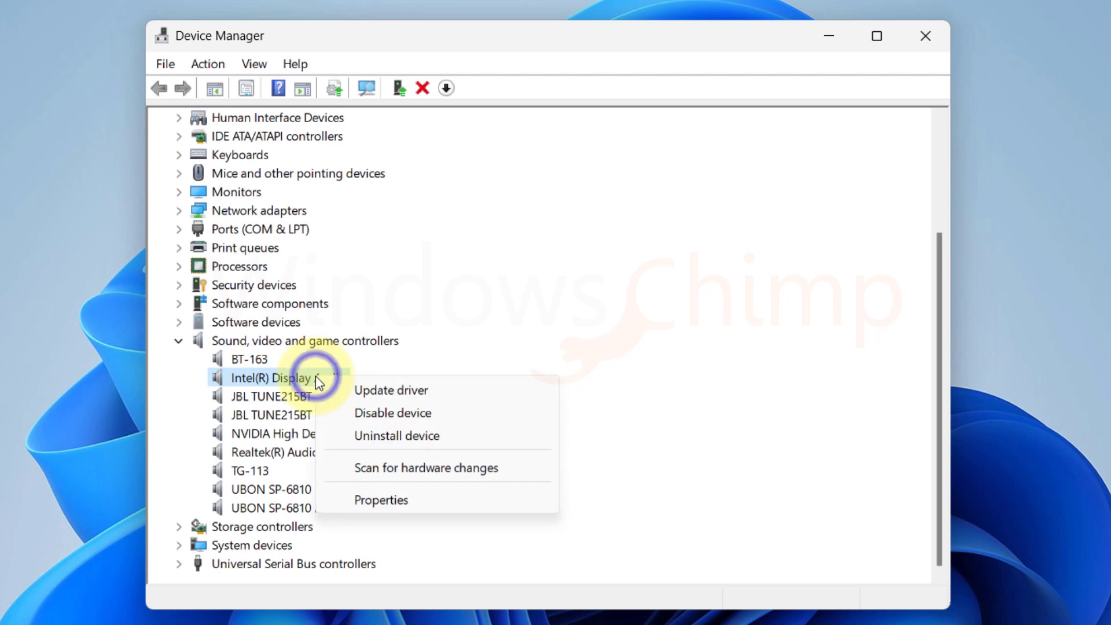
click(382, 500)
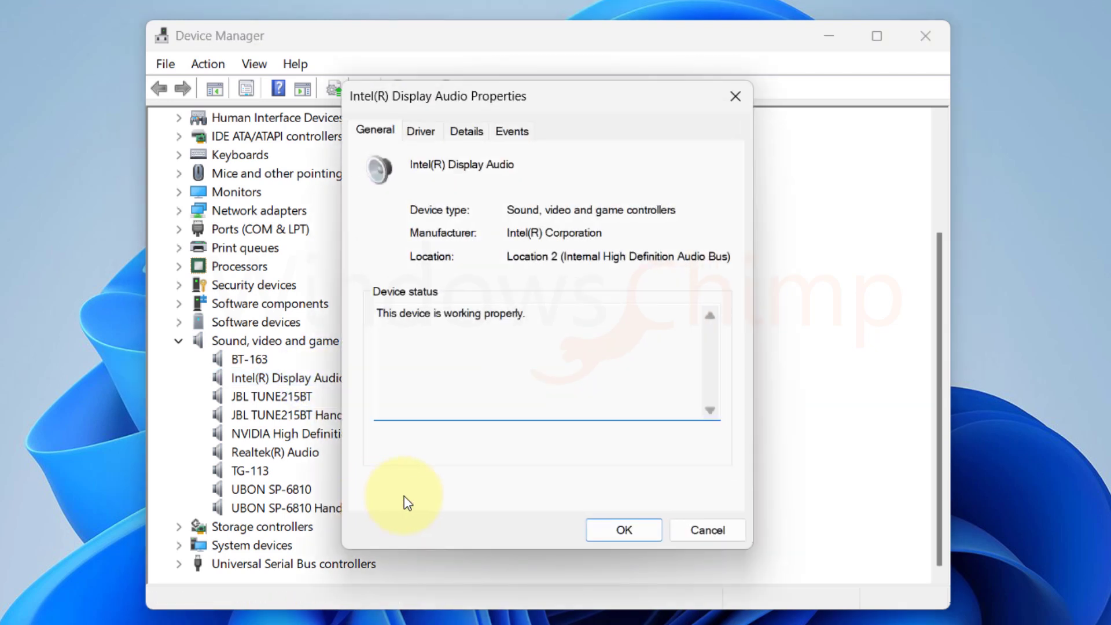
click(422, 129)
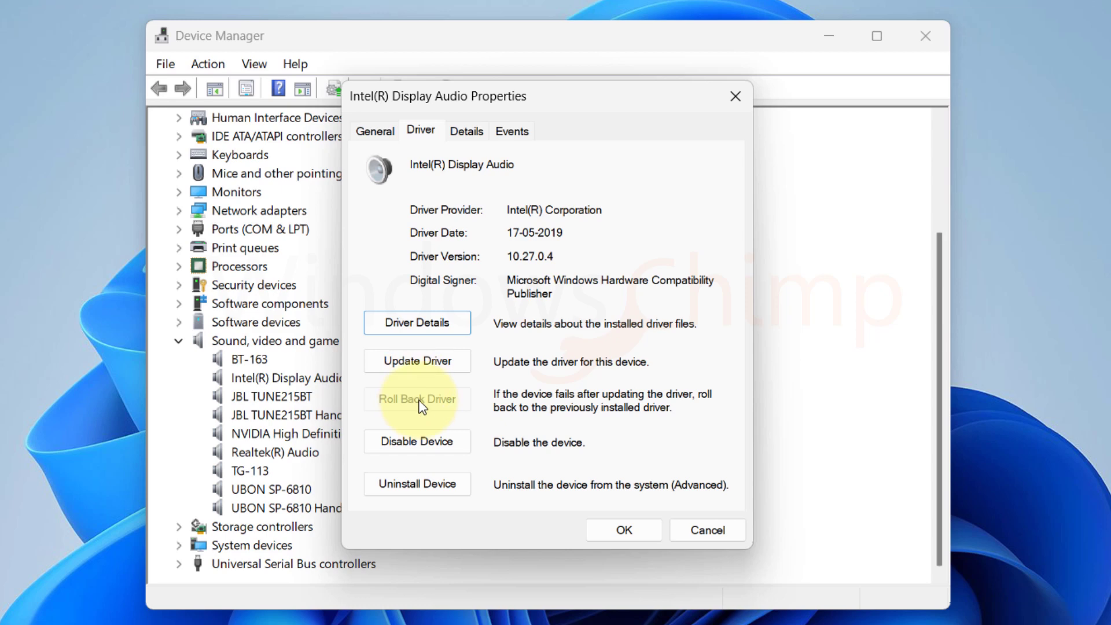
click(606, 527)
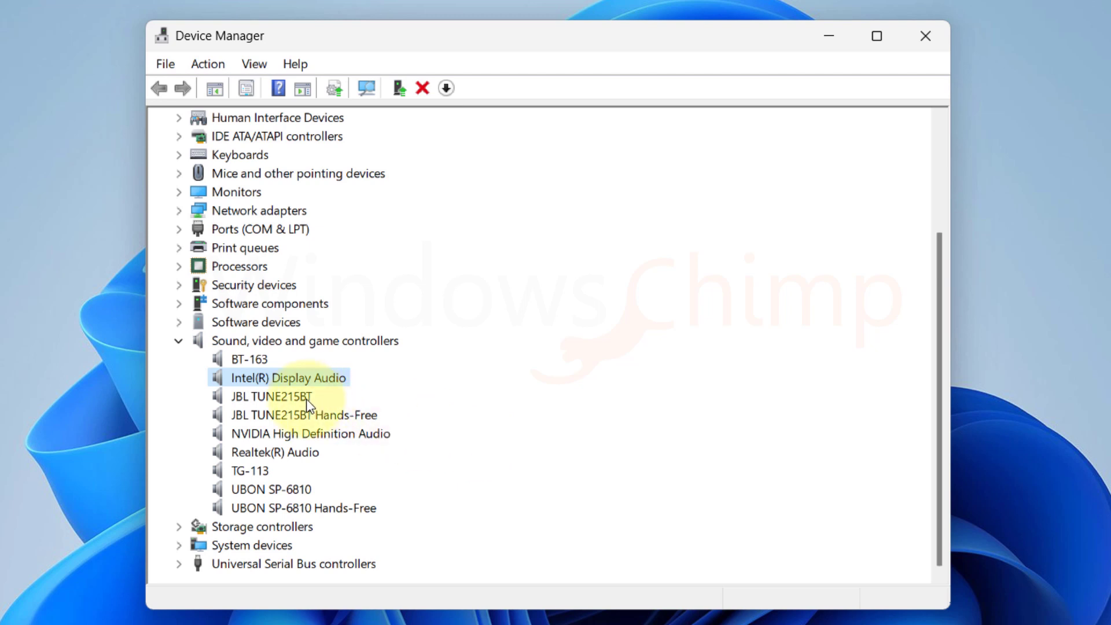
Uninstall the Intel(R) Display Audio device, opting to also remove its driver.
right_click(287, 382)
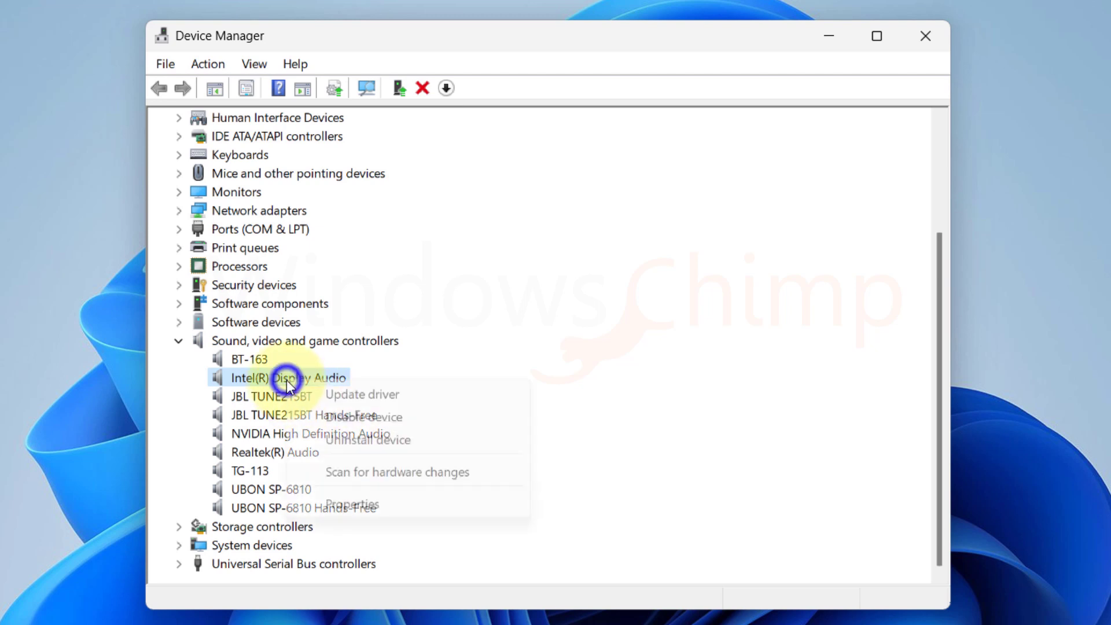
click(351, 439)
click(399, 324)
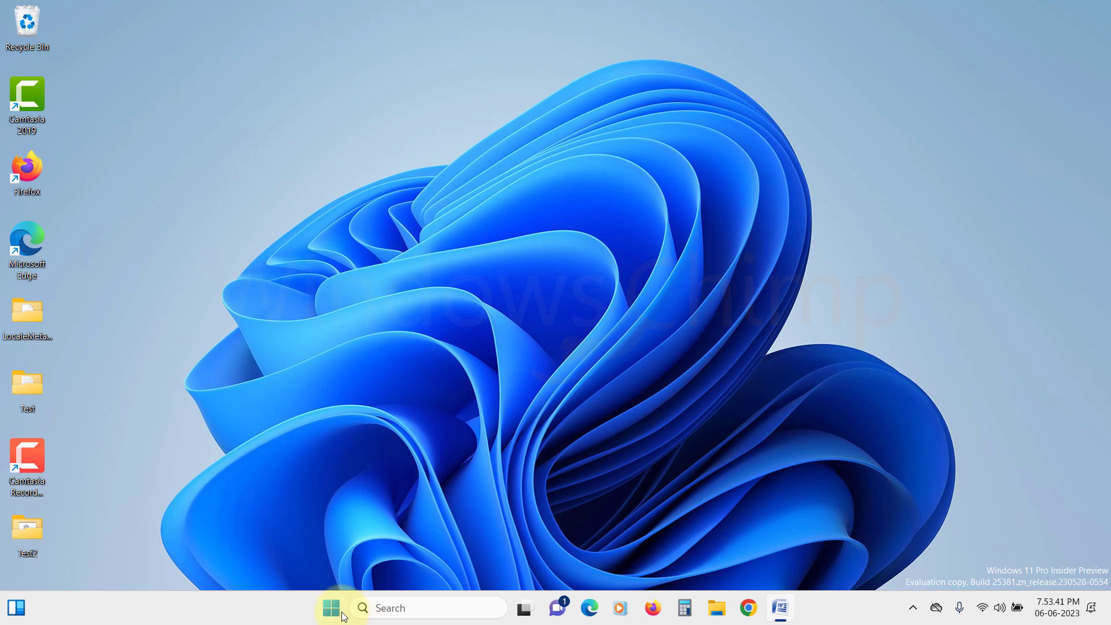
Open the Start menu's power options to restart the computer.
click(341, 614)
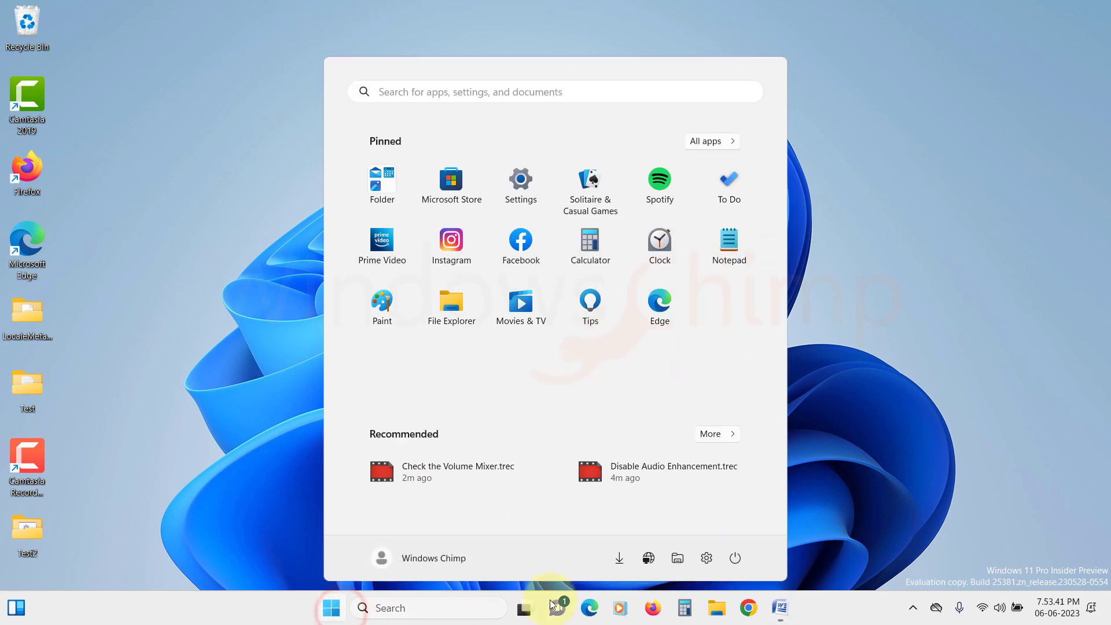
click(734, 558)
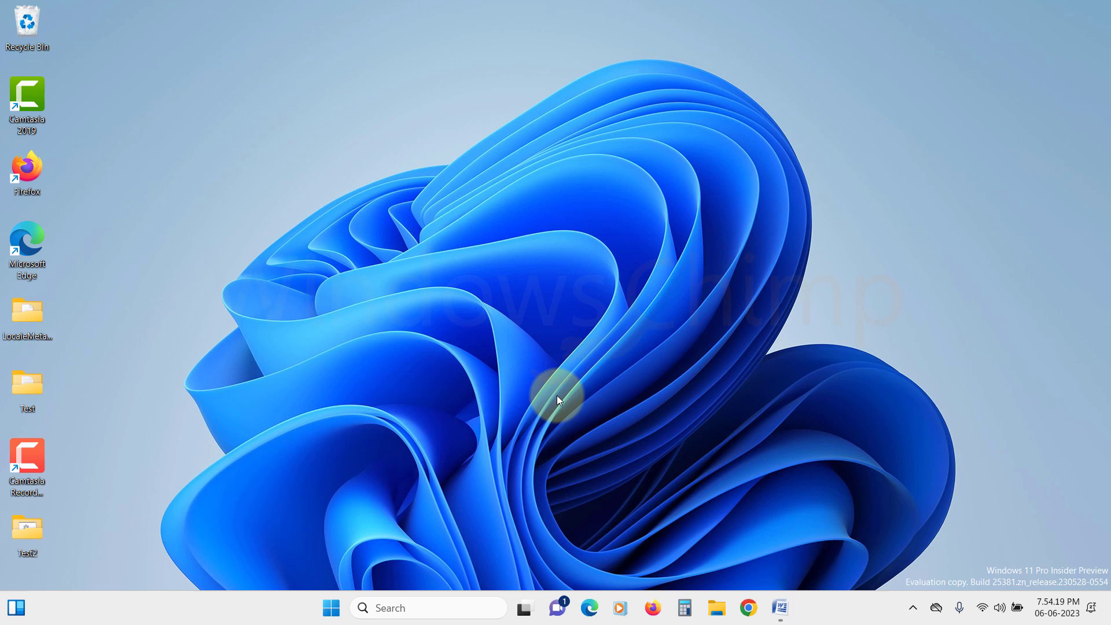
Run services.msc and open the Windows Audio service properties.
key(super+r)
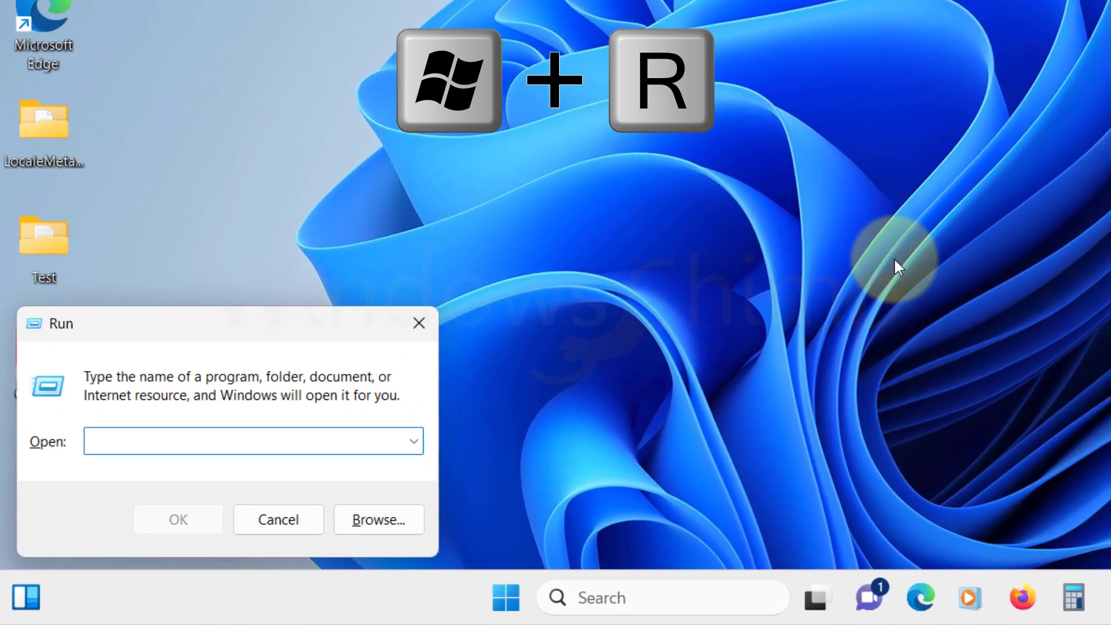
text(services.msc)
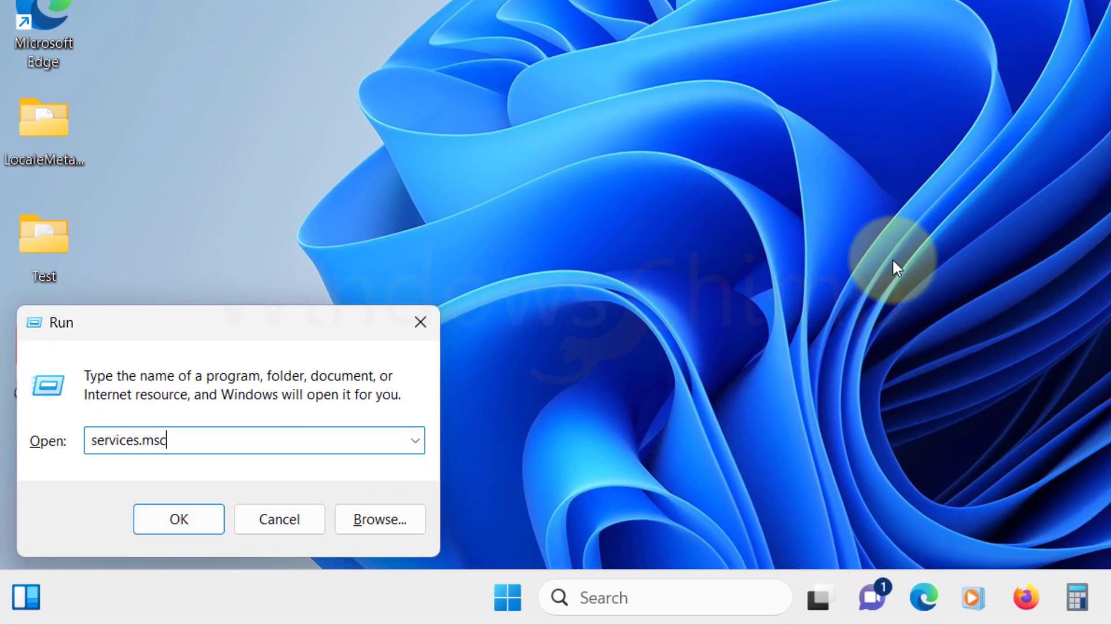
key(Return)
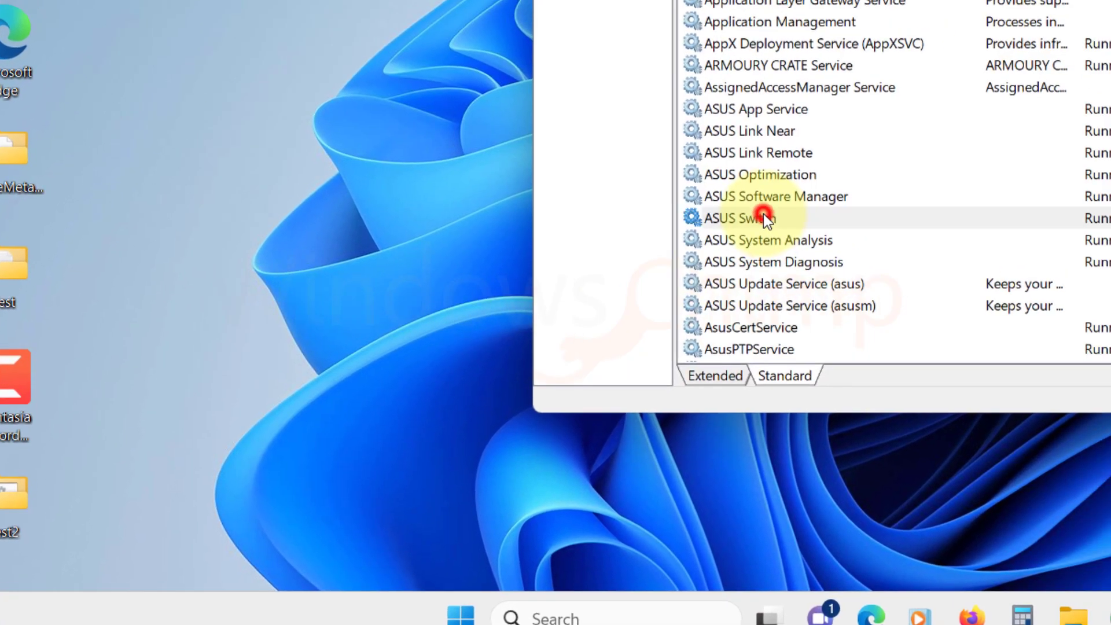
key(w)
click(412, 245)
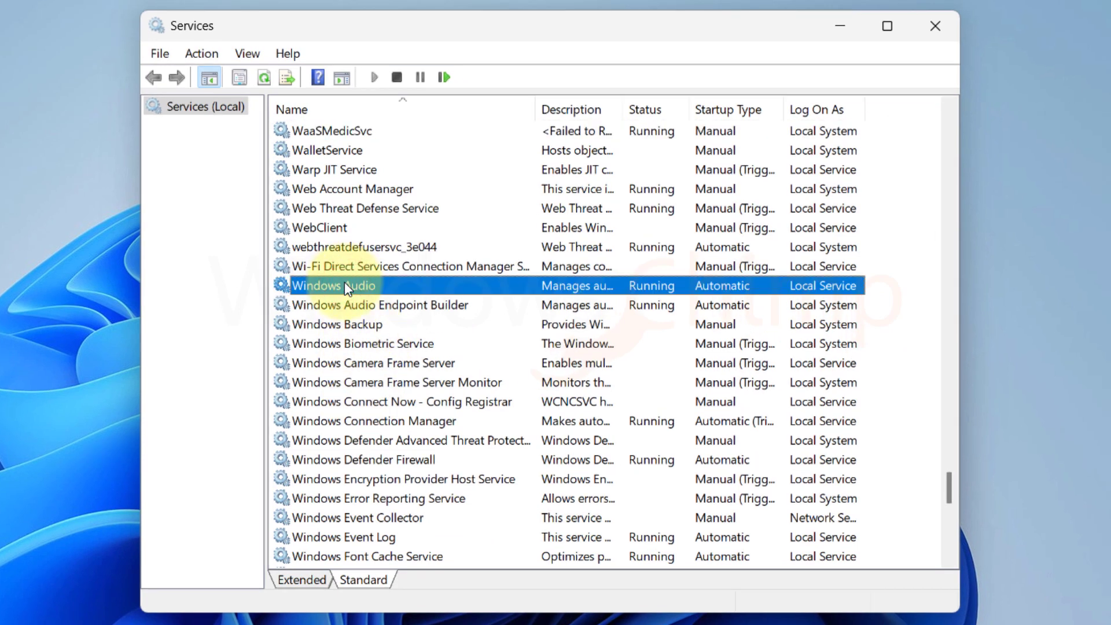
double_click(345, 284)
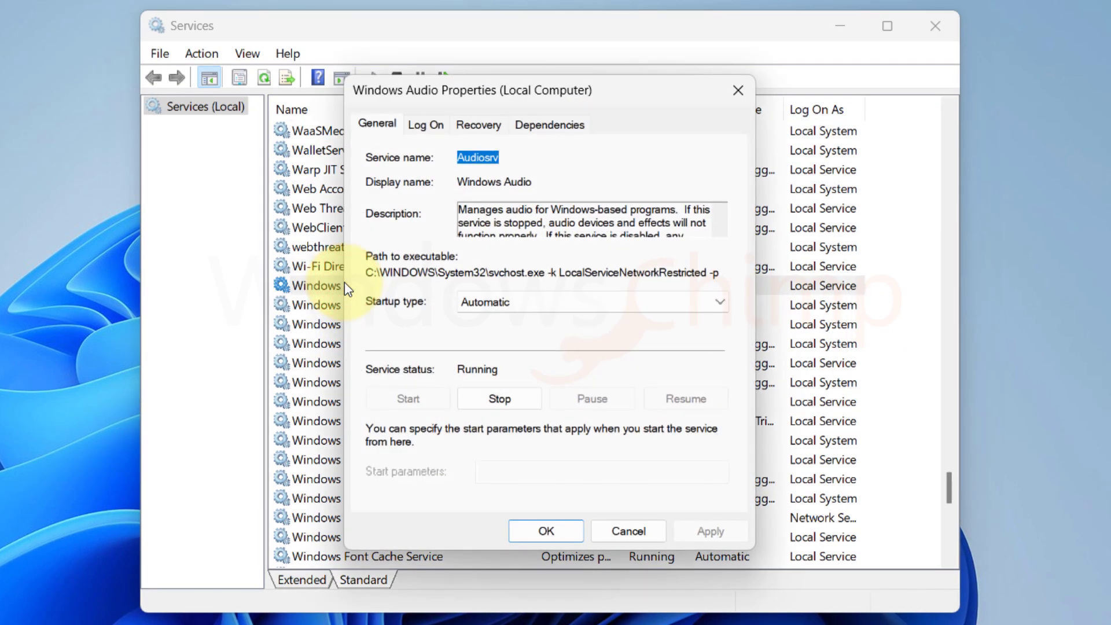
Keep startup type Automatic, stop Windows Audio (with LightingService), then start it again.
click(509, 305)
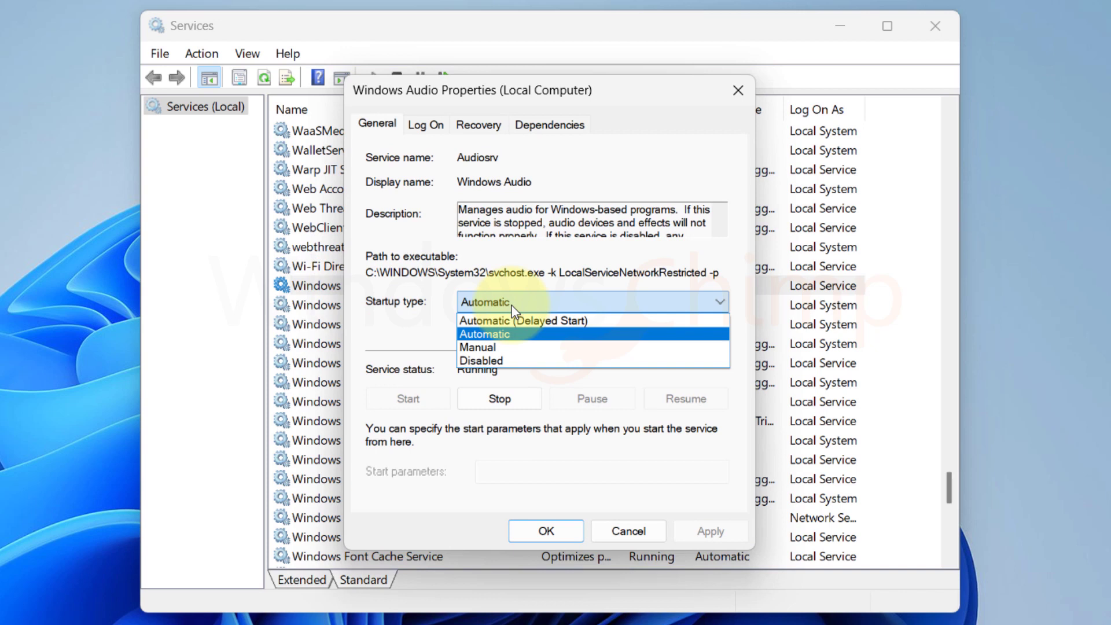
click(509, 310)
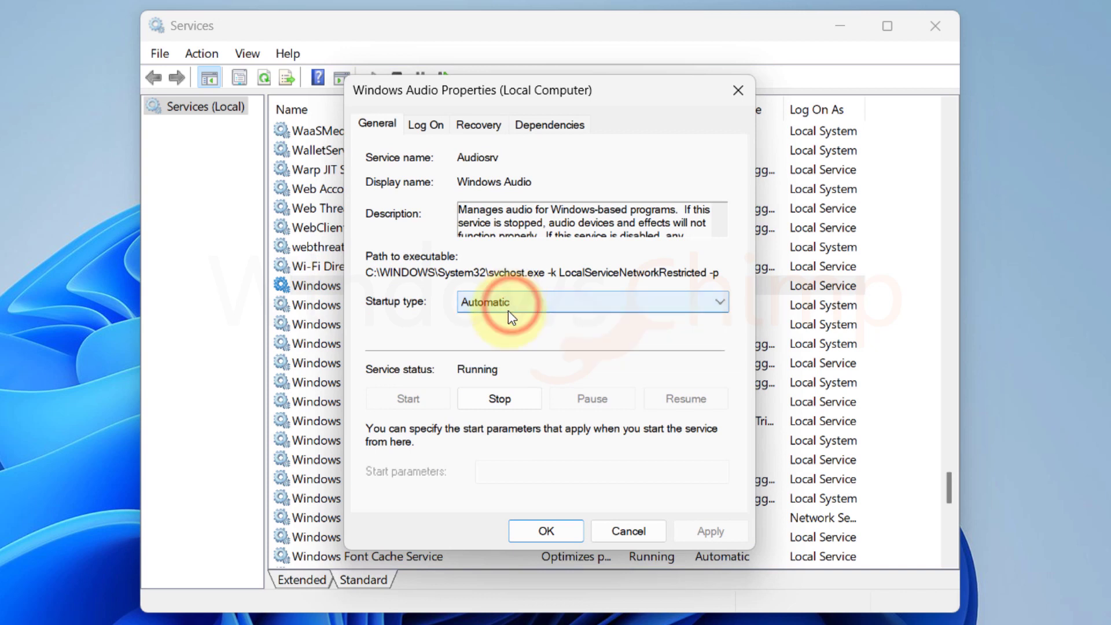
click(499, 401)
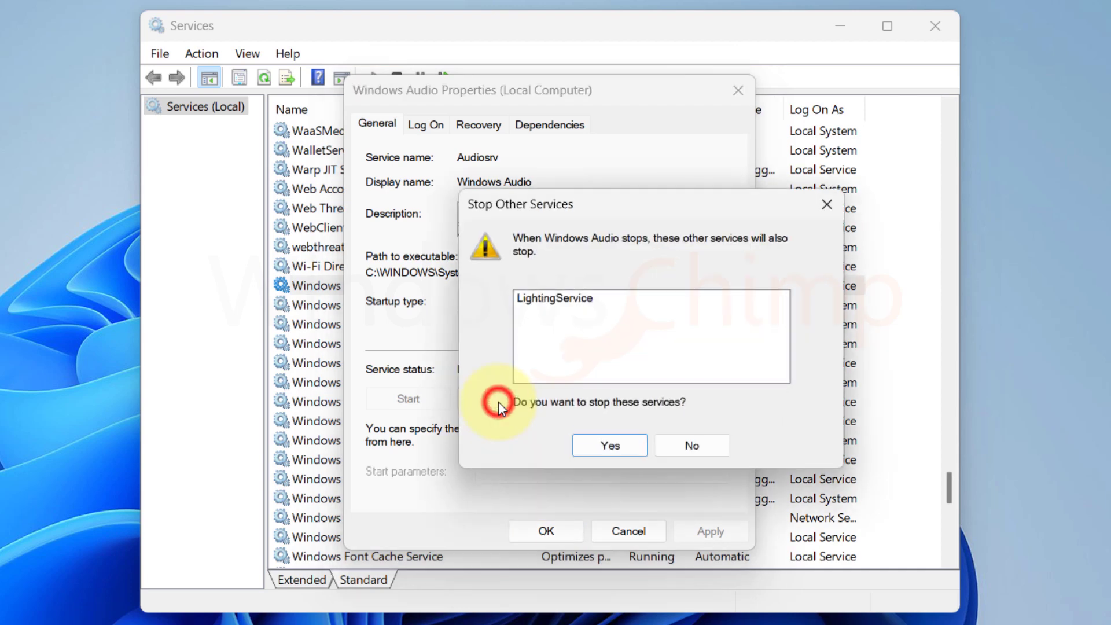
click(602, 444)
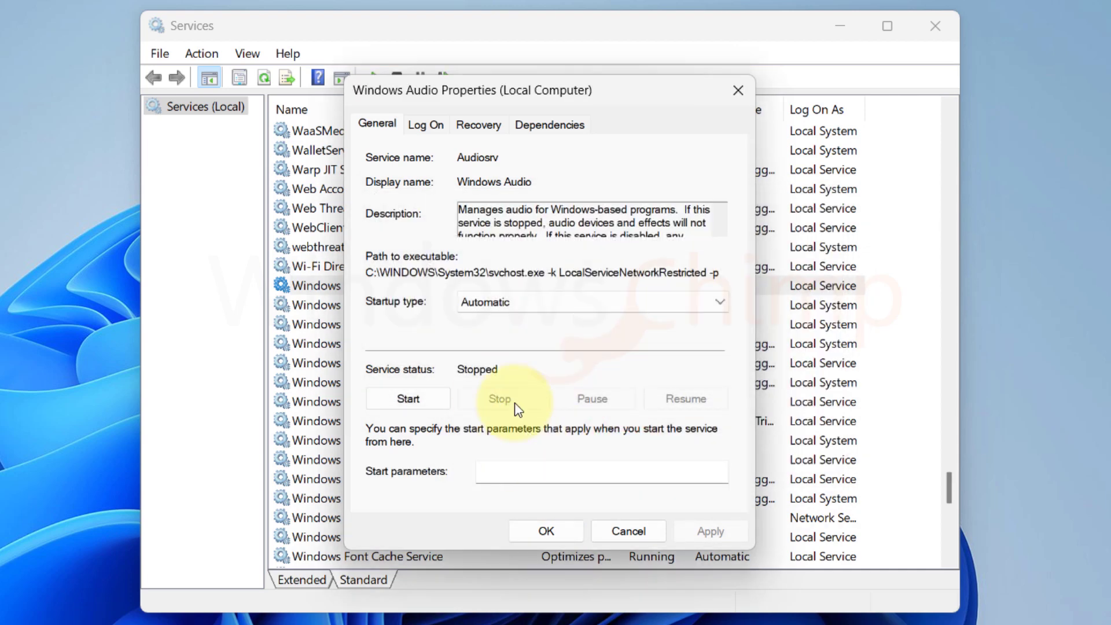
click(406, 399)
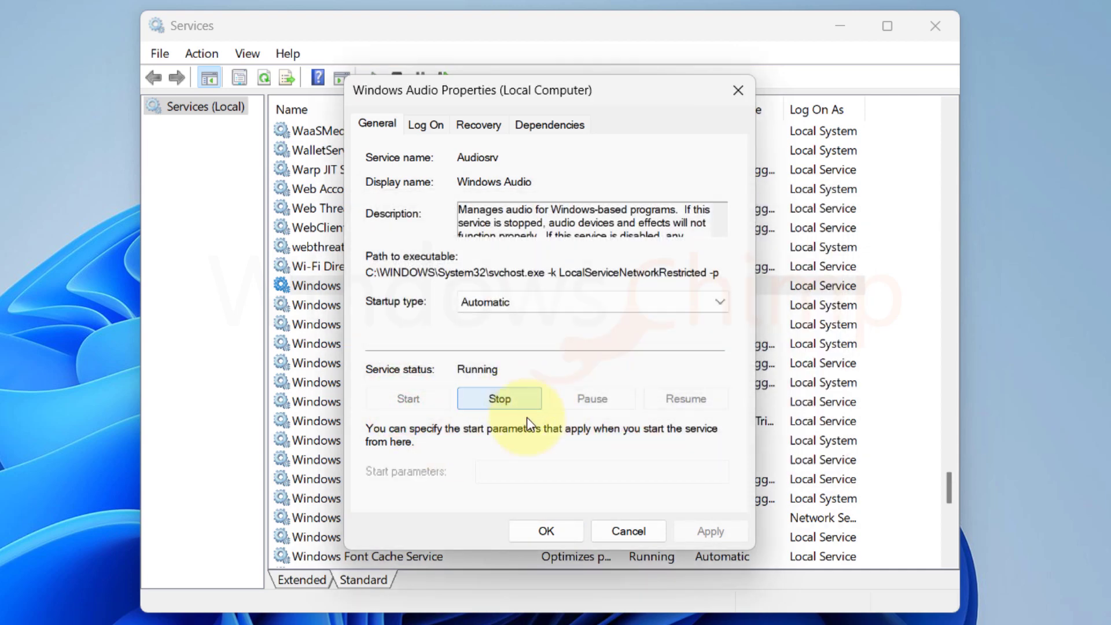